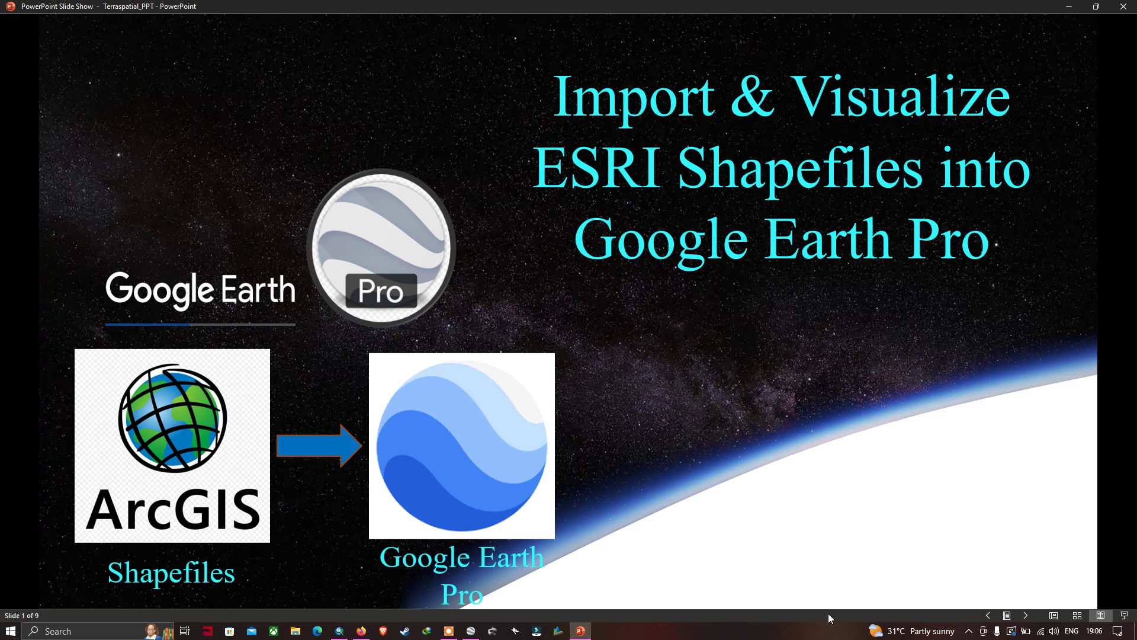
Select the eight Tamil_nadu files in the Shapefiles folder, then return to the empty ArcMap map.
{"action": "key", "text": "alt+Tab"}
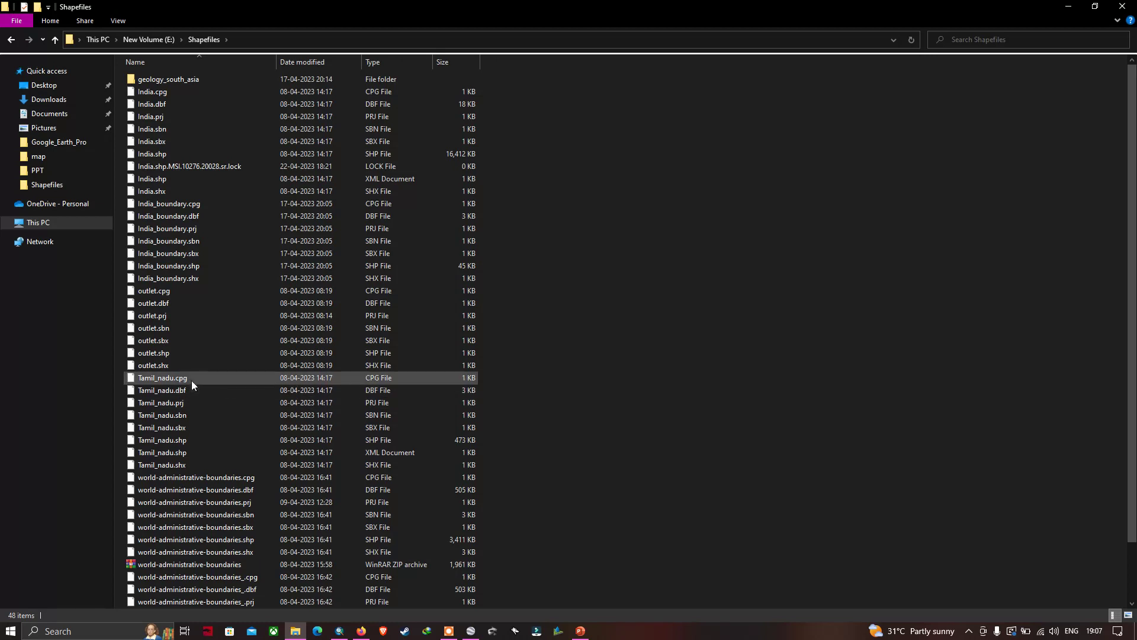
{"action": "left_click_drag", "start_coordinate": [510, 384], "coordinate": [446, 400]}
{"action": "left_click_drag", "start_coordinate": [520, 372], "coordinate": [367, 468]}
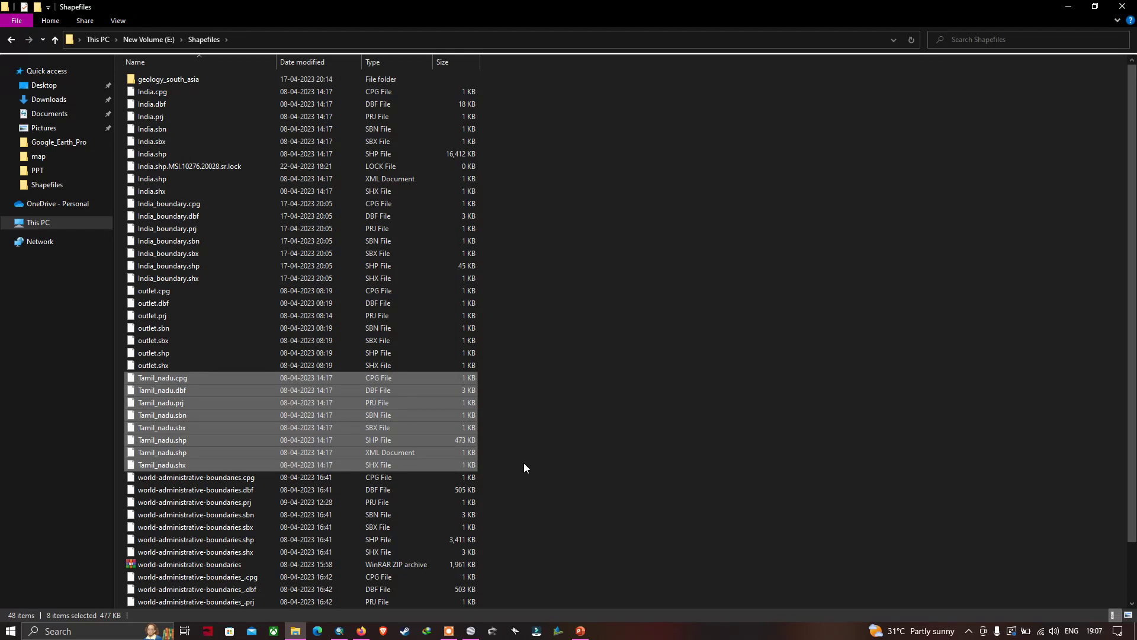
{"action": "key", "text": "alt+Tab"}
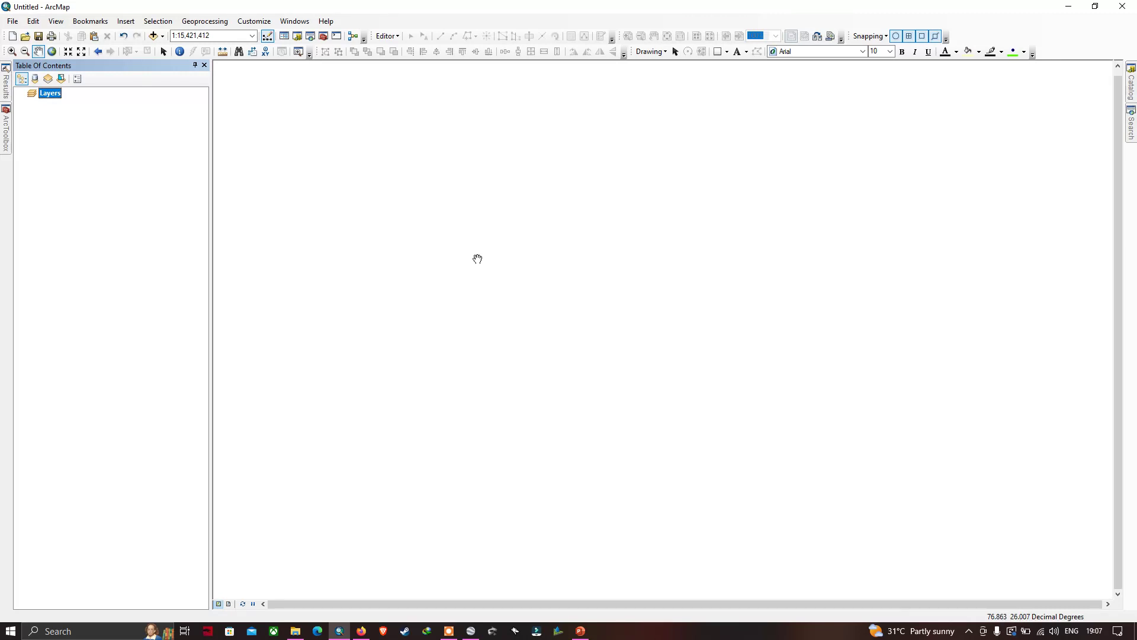
Add Tamil_nadu.shp to ArcMap as a district layer, then switch to Google Earth Pro.
{"action": "left_click", "coordinate": [163, 36]}
{"action": "left_click", "coordinate": [180, 49]}
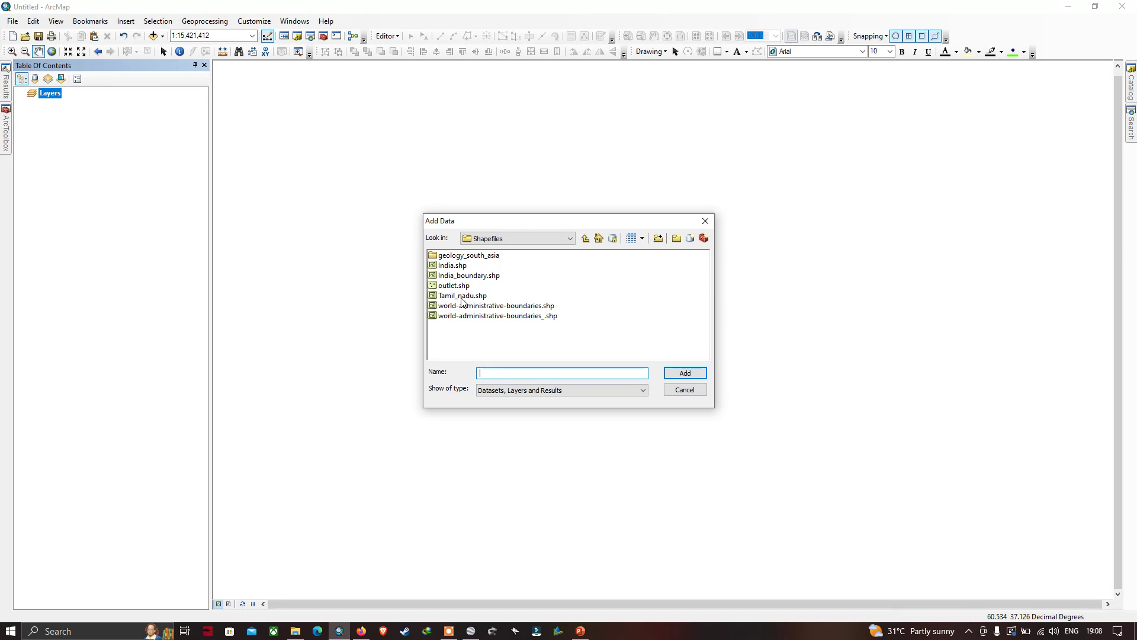
{"action": "left_click", "coordinate": [468, 295]}
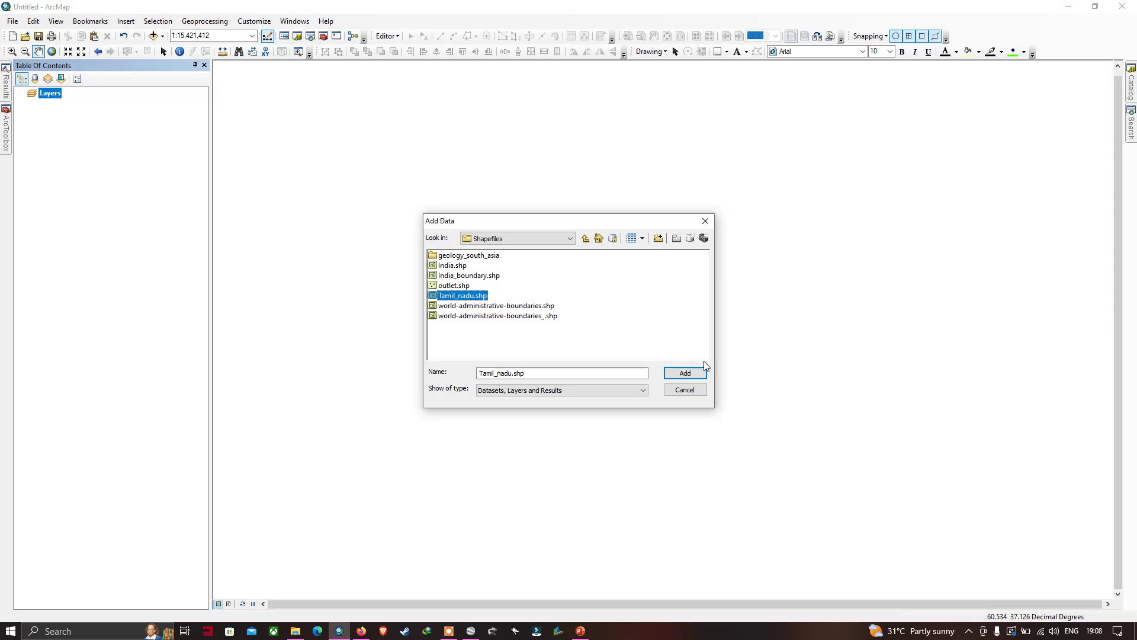
{"action": "left_click", "coordinate": [688, 375]}
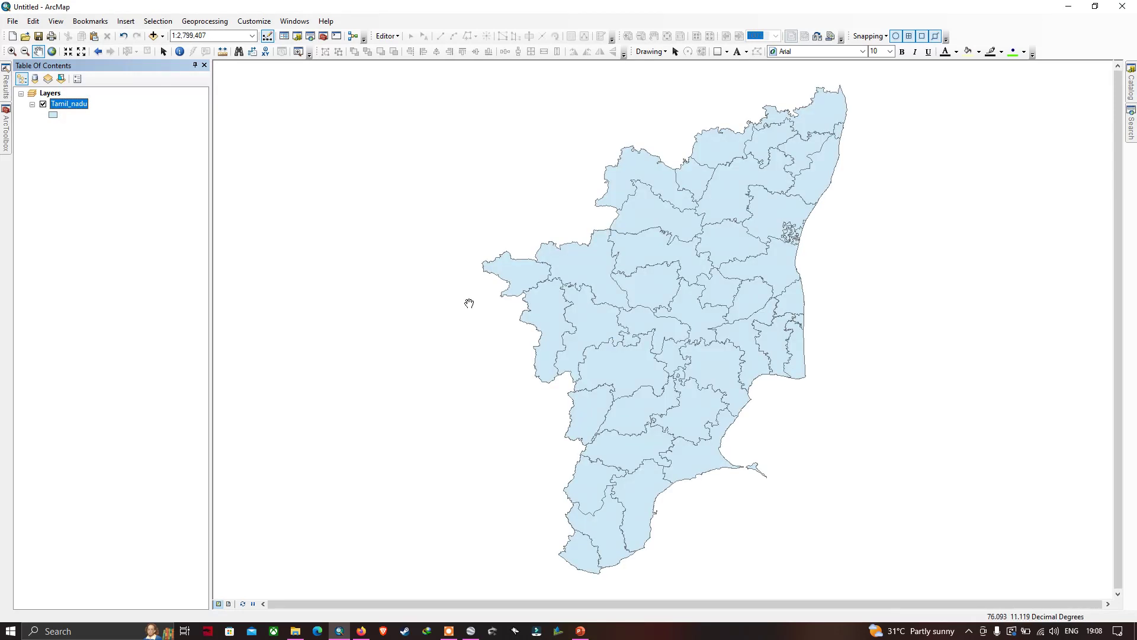
{"action": "left_click_drag", "start_coordinate": [659, 262], "coordinate": [538, 264]}
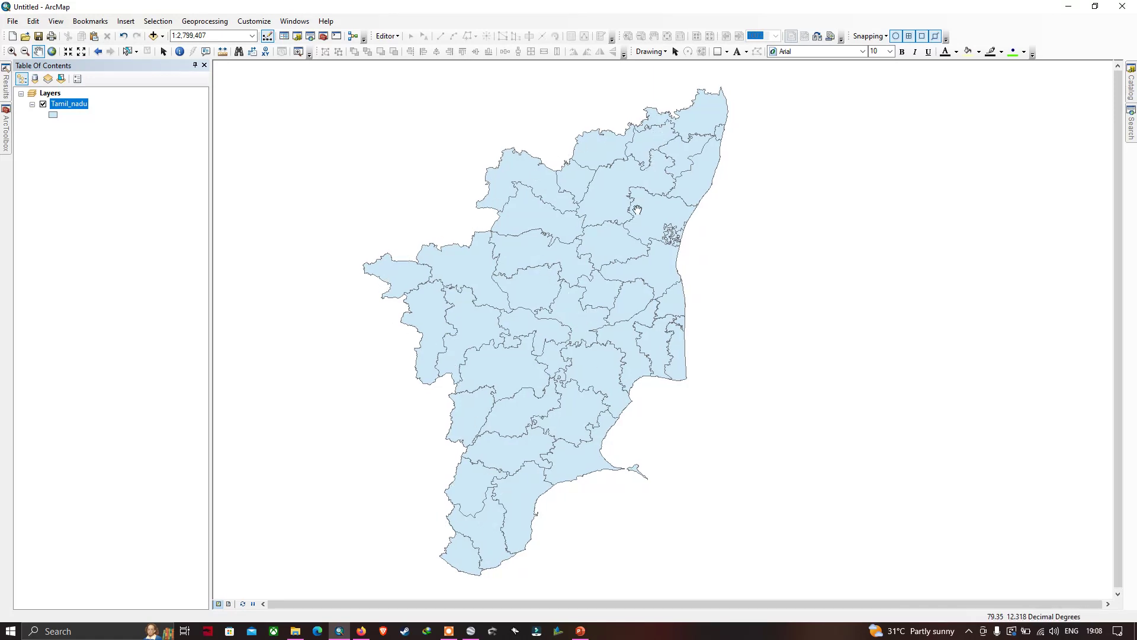
{"action": "key", "text": "alt+Tab"}
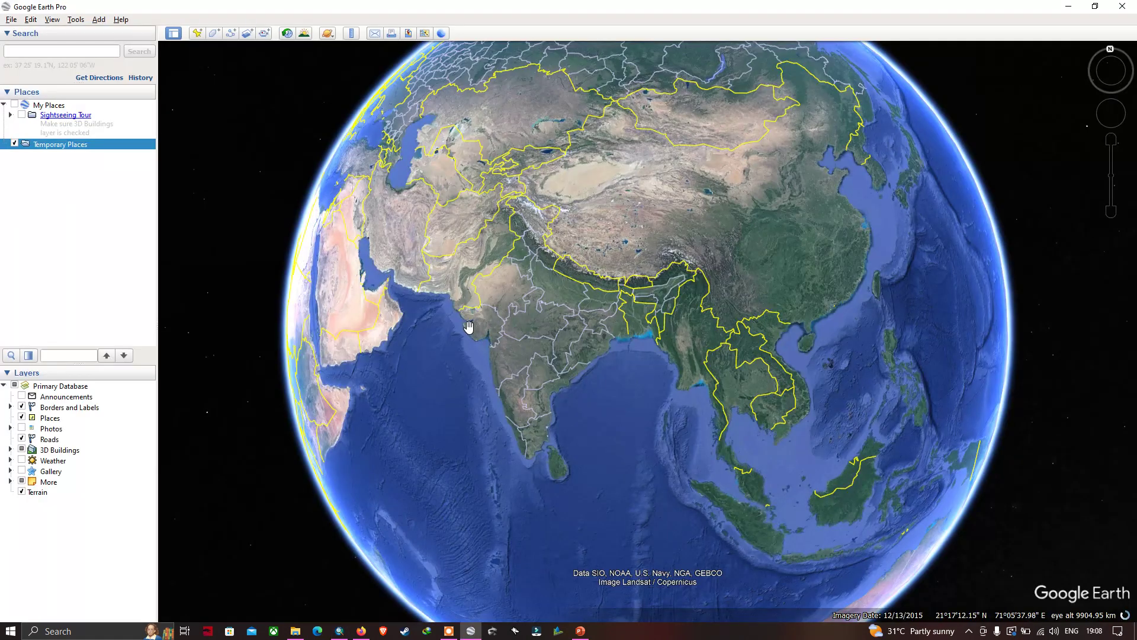
Open Google Earth Pro's Import dialog on the Shapefiles folder.
{"action": "mouse_move", "coordinate": [495, 330]}
{"action": "left_mouse_down"}
{"action": "mouse_move", "coordinate": [594, 333]}
{"action": "mouse_move", "coordinate": [521, 323]}
{"action": "mouse_move", "coordinate": [485, 299]}
{"action": "mouse_move", "coordinate": [420, 299]}
{"action": "mouse_move", "coordinate": [508, 325]}
{"action": "left_mouse_up"}
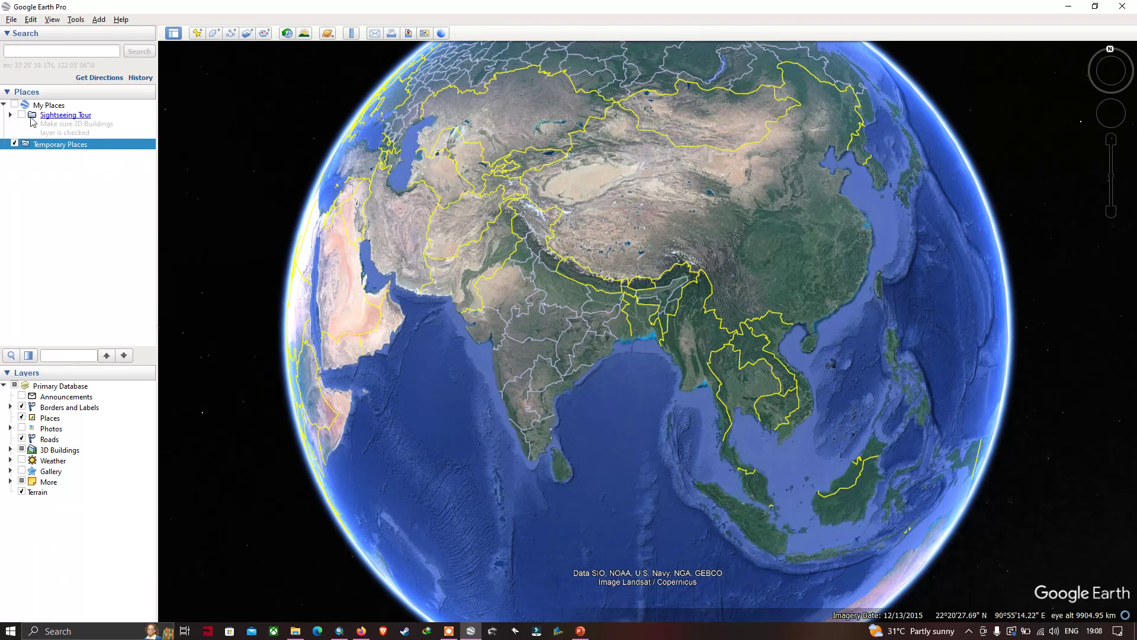
{"action": "left_click", "coordinate": [11, 20]}
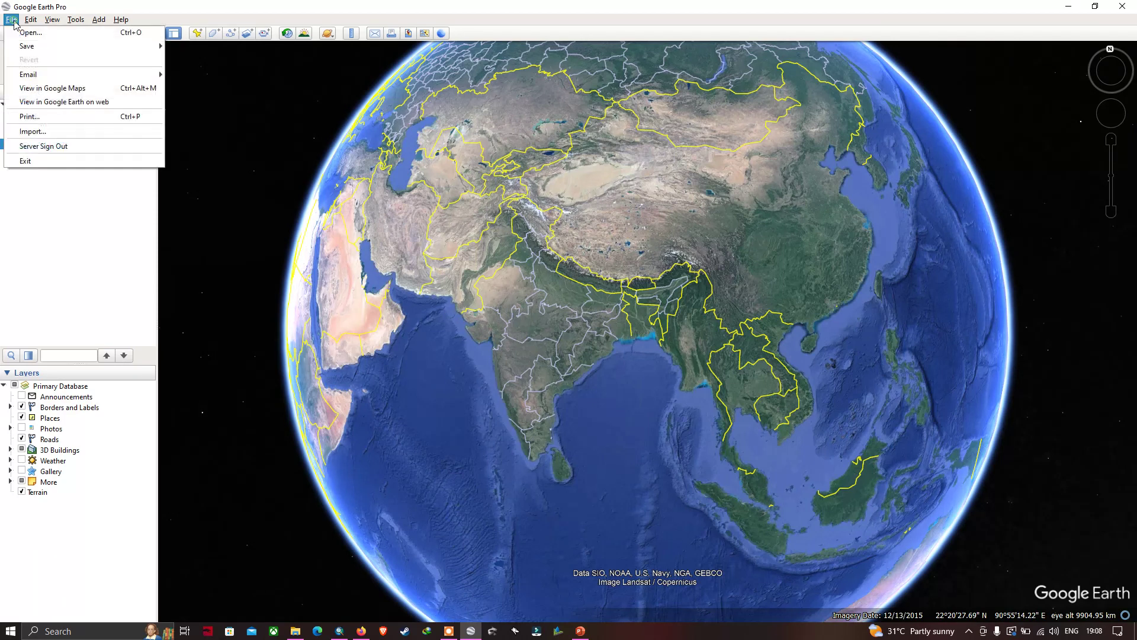
{"action": "left_click", "coordinate": [52, 132]}
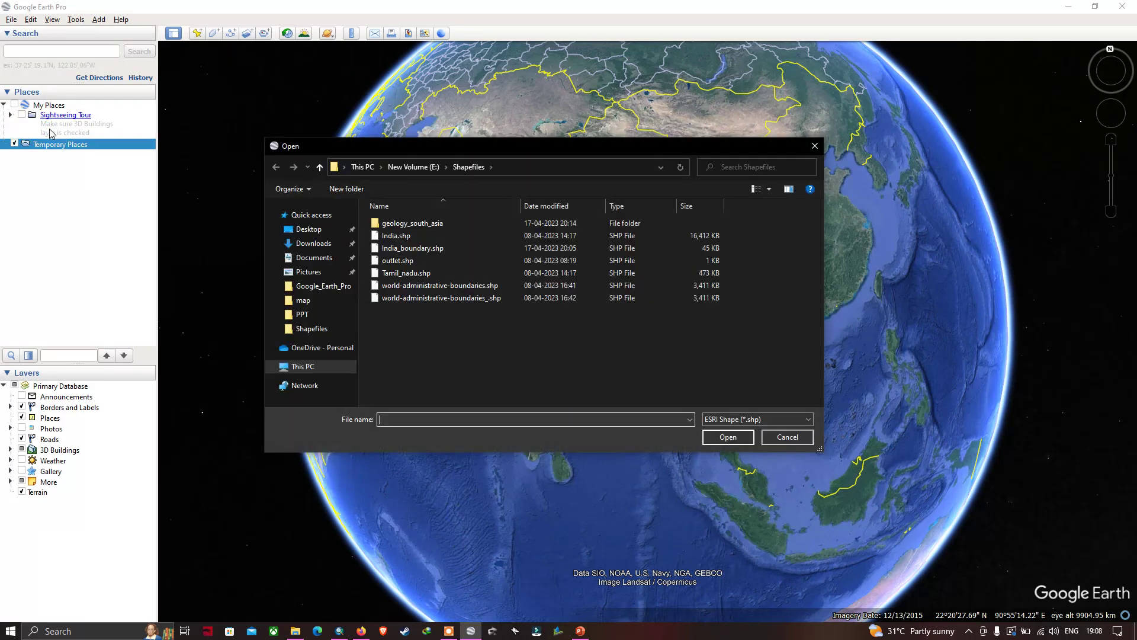
{"action": "left_click", "coordinate": [759, 418]}
{"action": "left_click", "coordinate": [711, 397]}
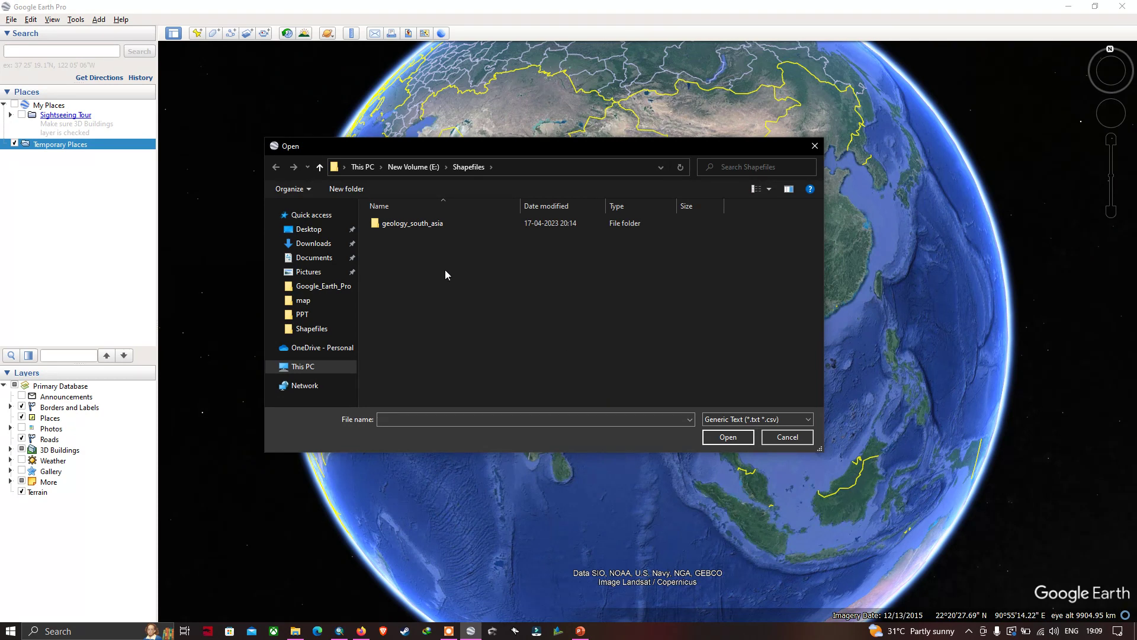
{"action": "left_click_drag", "start_coordinate": [541, 152], "coordinate": [534, 157]}
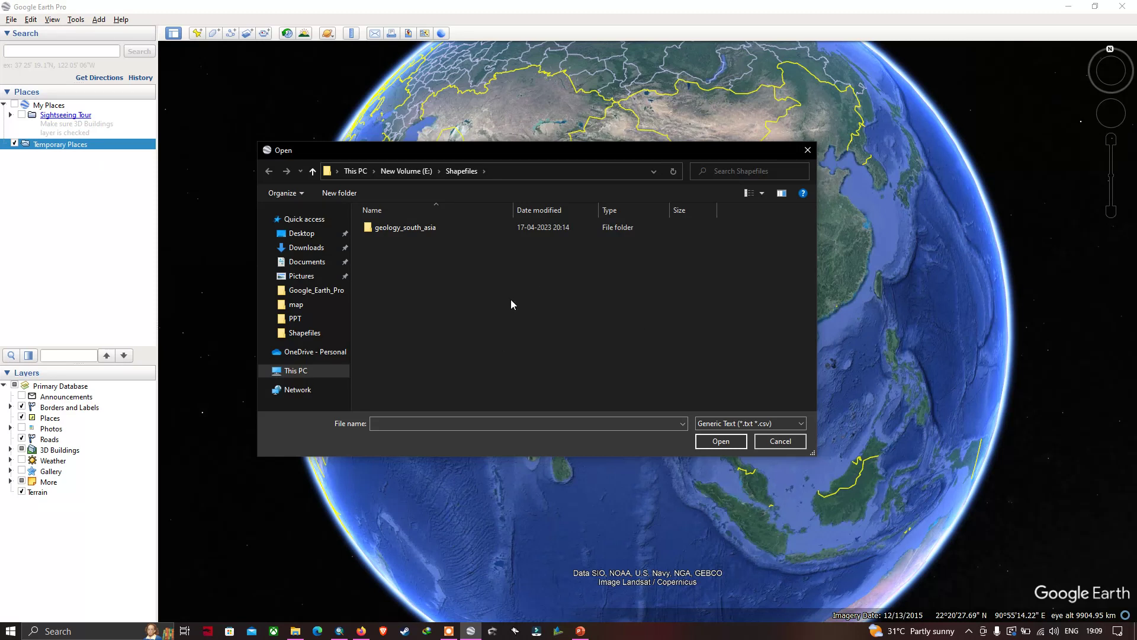
Set the file type to ESRI Shape (*.shp) and open Tamil_nadu.shp.
{"action": "left_click", "coordinate": [745, 423]}
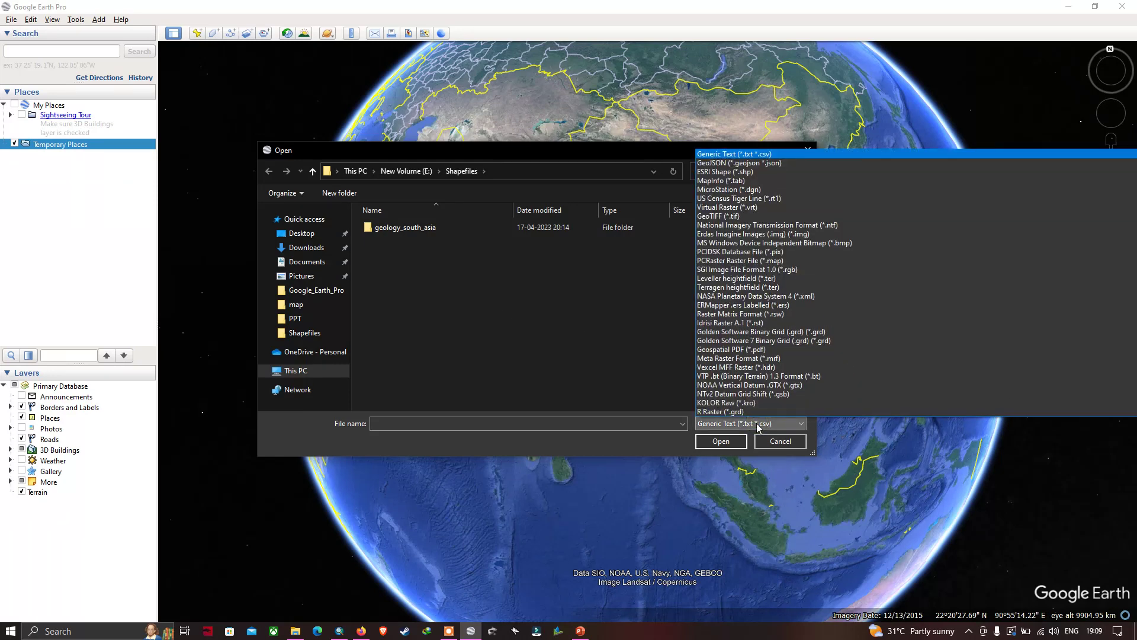
{"action": "left_click", "coordinate": [726, 172]}
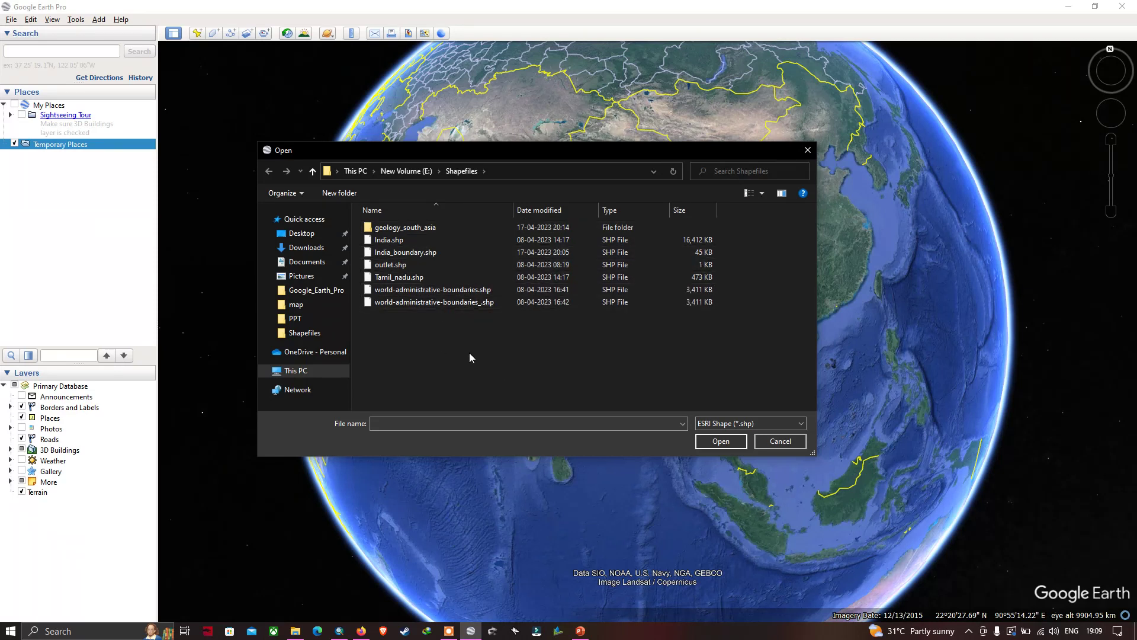
{"action": "left_click", "coordinate": [407, 279]}
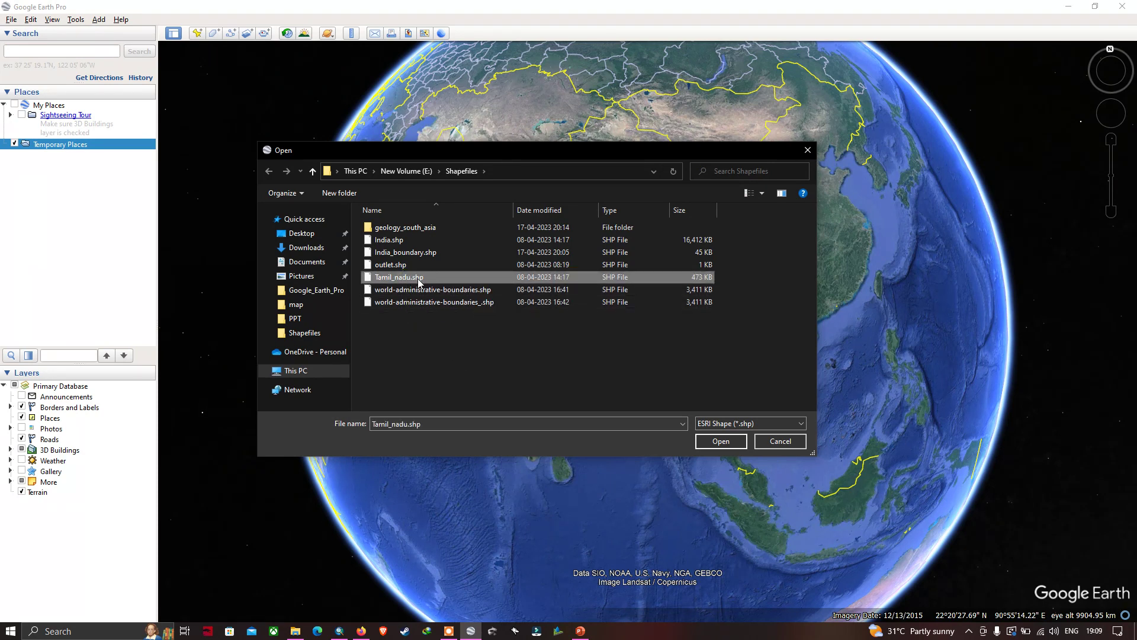
{"action": "left_click", "coordinate": [714, 442]}
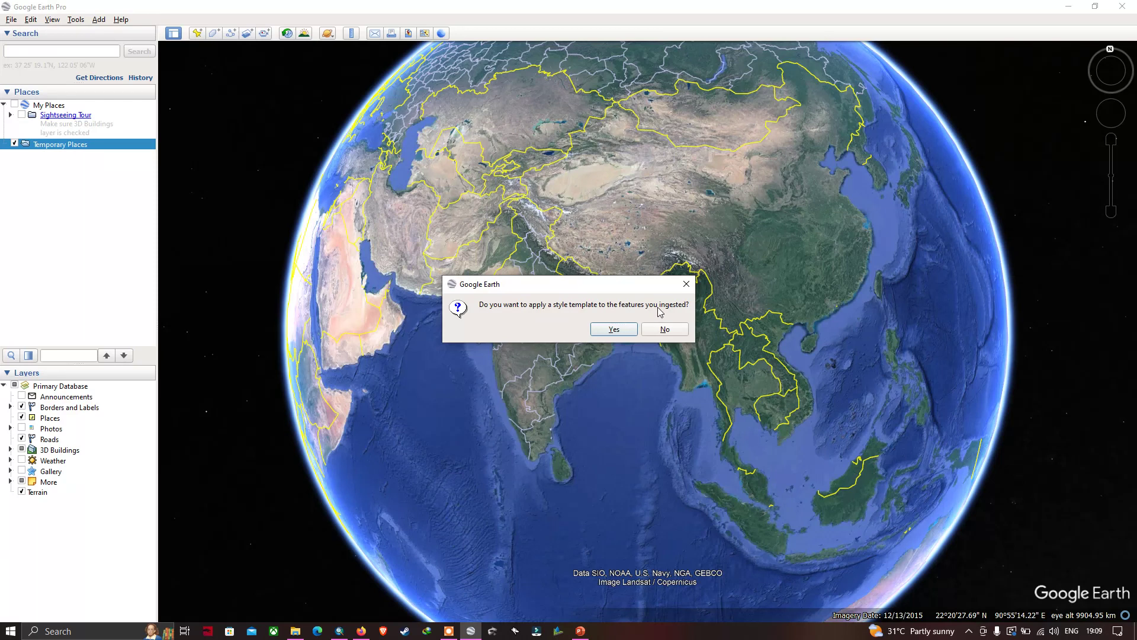
Accept applying a style template and set its name field to DNAME.
{"action": "left_click", "coordinate": [612, 333]}
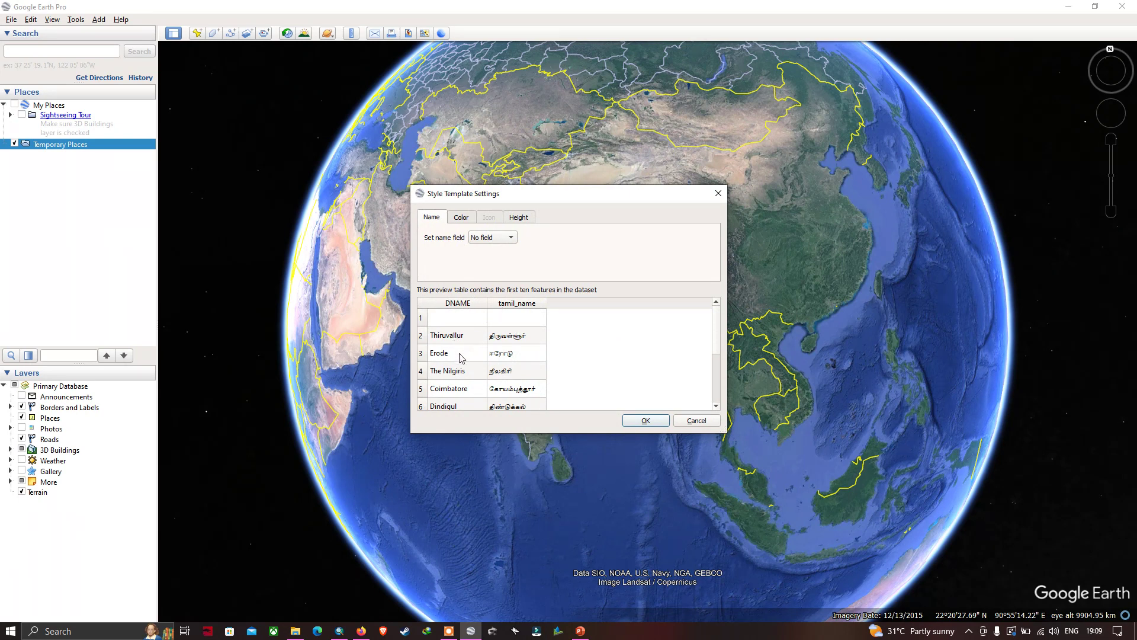
{"action": "scroll", "coordinate": [469, 388], "scroll_direction": "down", "scroll_amount": 3}
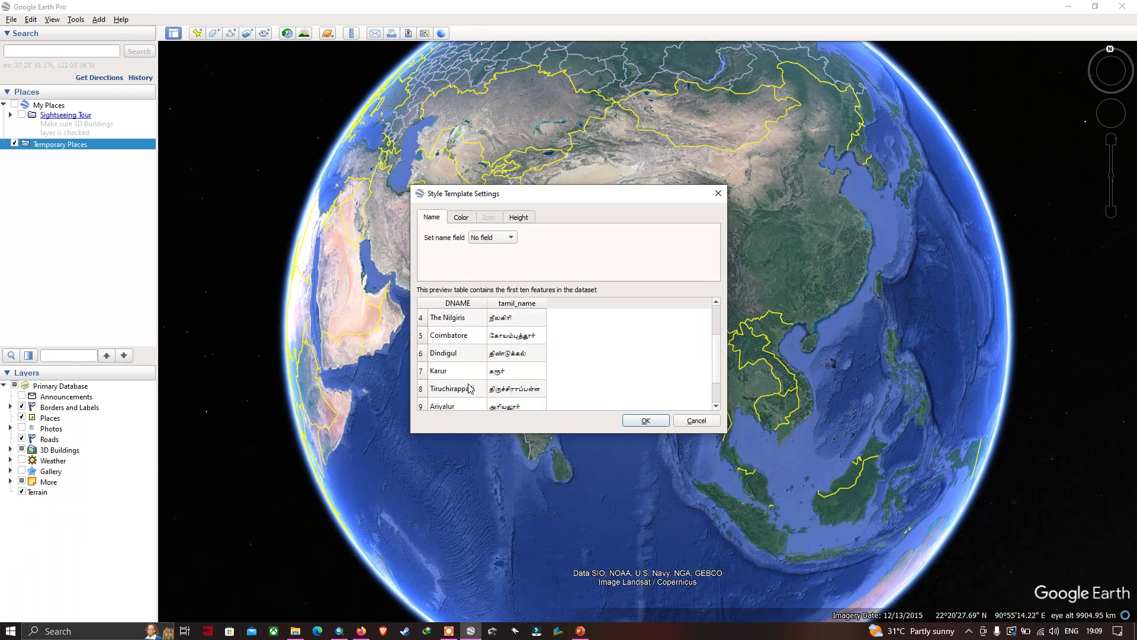
{"action": "scroll", "coordinate": [470, 388], "scroll_direction": "up", "scroll_amount": 3}
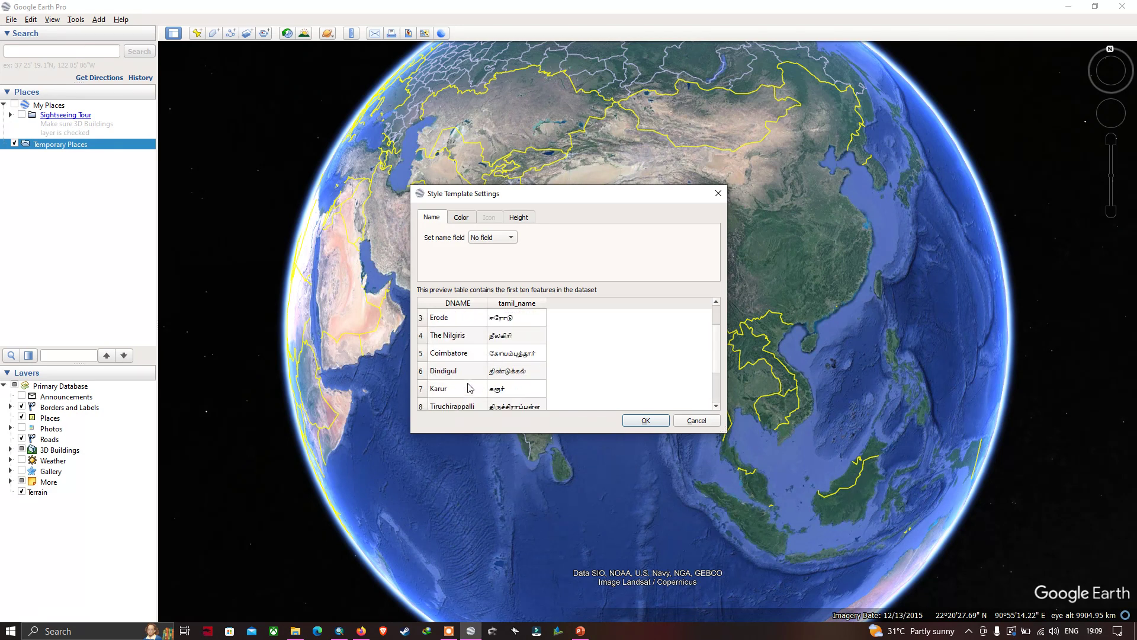
{"action": "scroll", "coordinate": [455, 362], "scroll_direction": "down", "scroll_amount": 3}
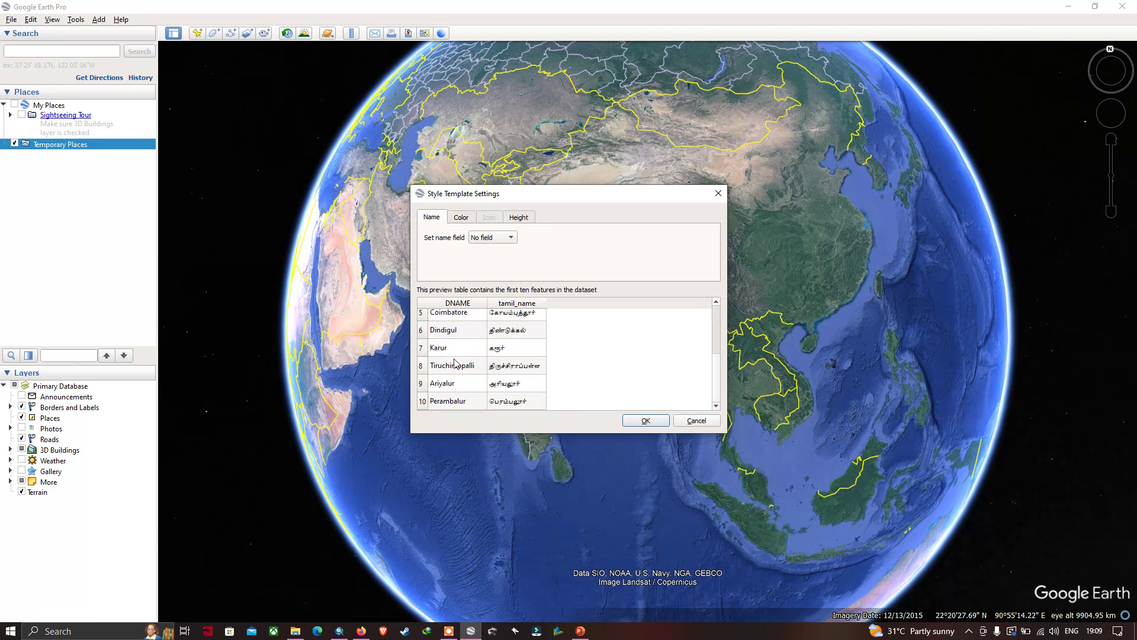
{"action": "scroll", "coordinate": [455, 363], "scroll_direction": "up", "scroll_amount": 1}
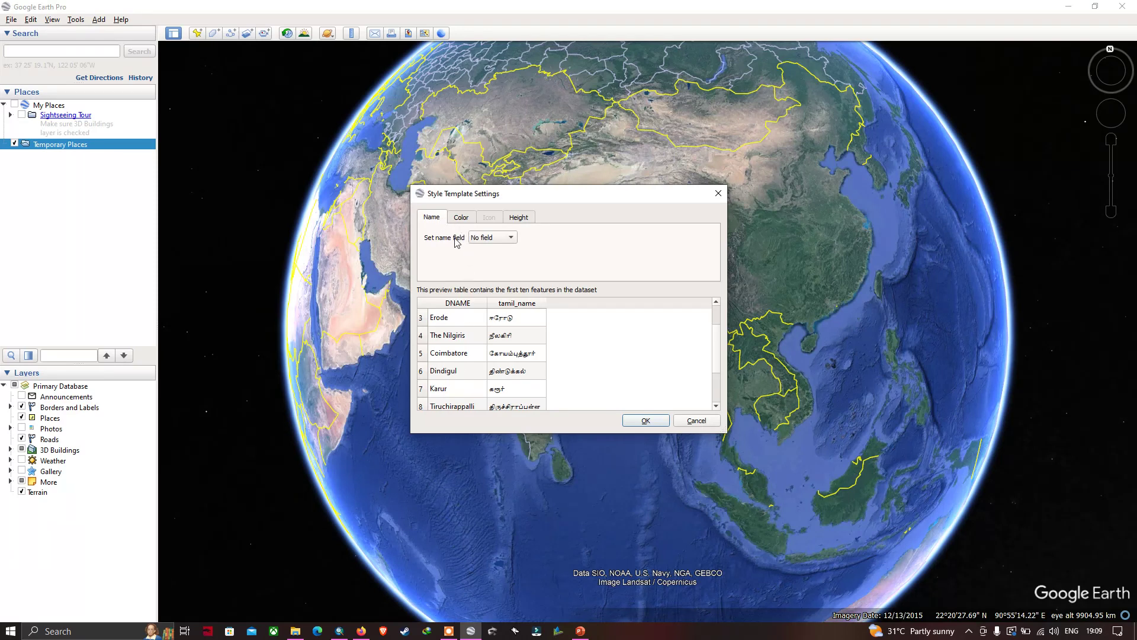
{"action": "left_click", "coordinate": [487, 240]}
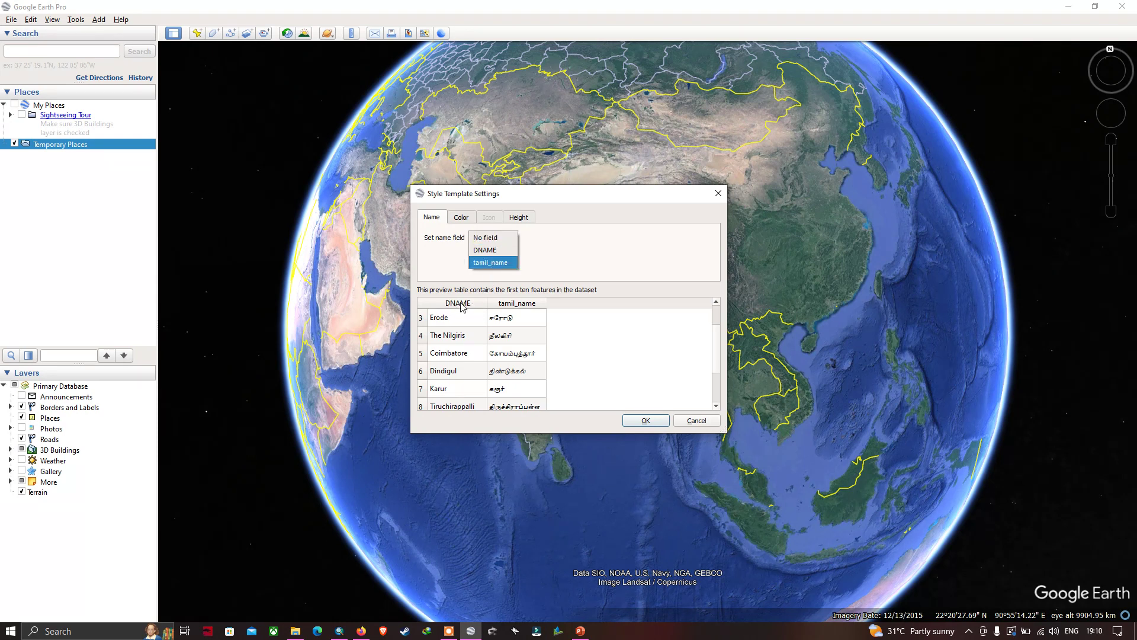
{"action": "left_click", "coordinate": [487, 250]}
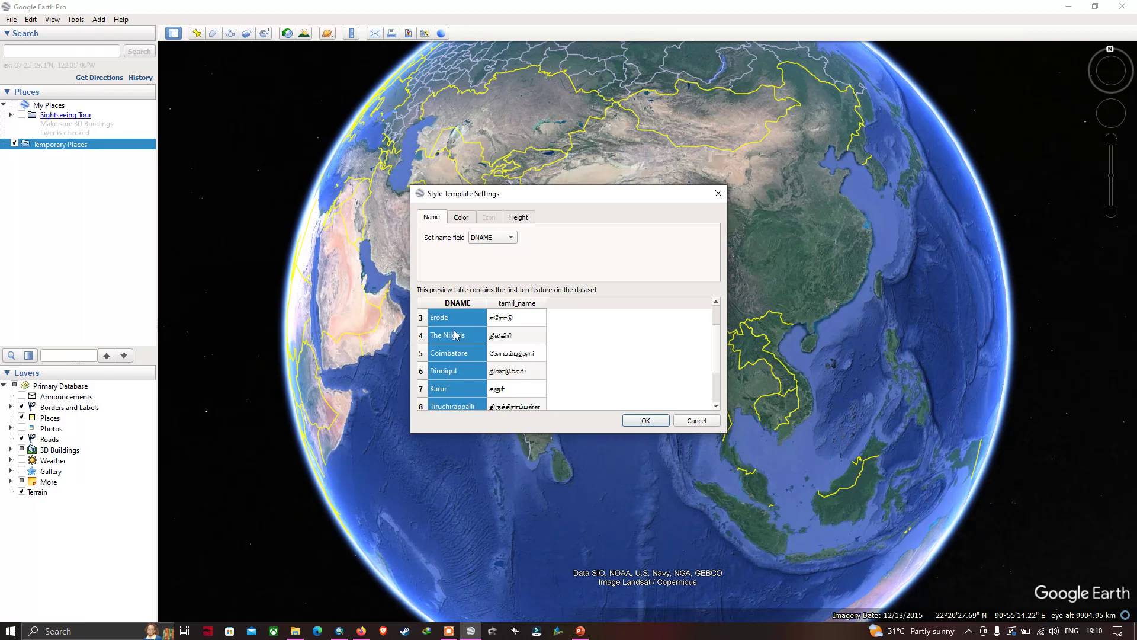
{"action": "left_click", "coordinate": [463, 218]}
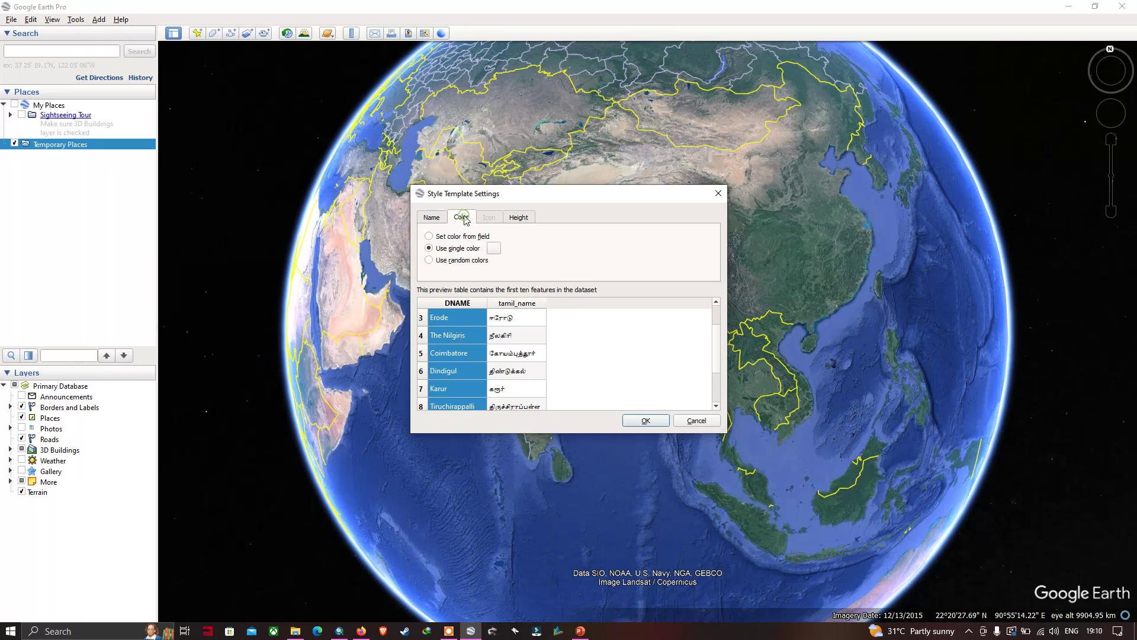
Colour features from a data field, choosing DNAME as the colour field.
{"action": "left_click", "coordinate": [439, 237]}
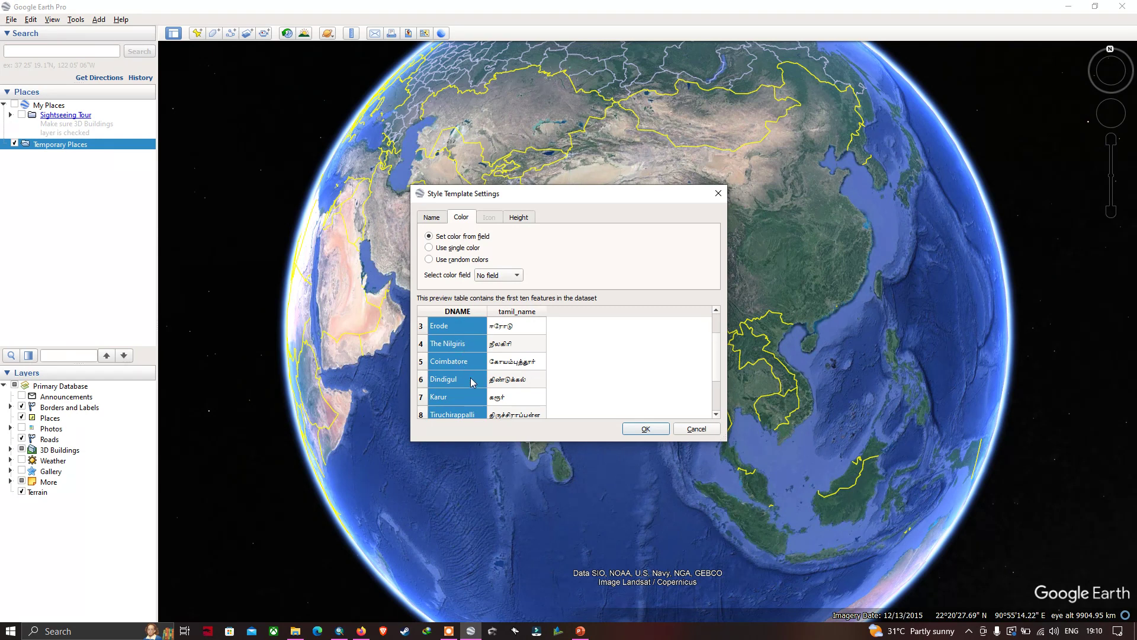
{"action": "left_click", "coordinate": [429, 248]}
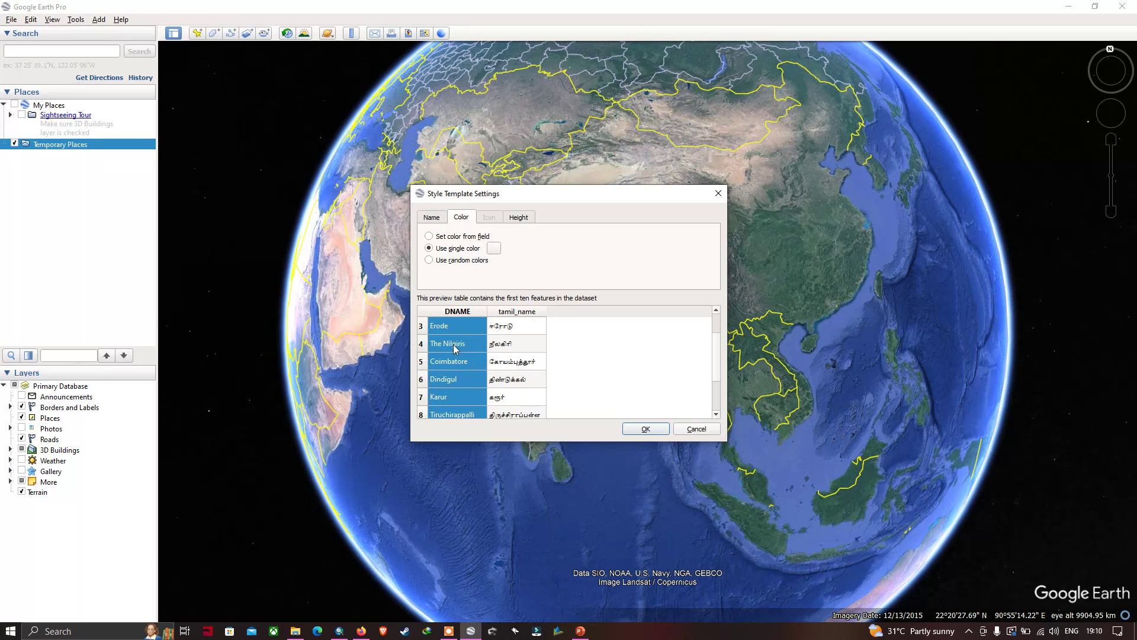
{"action": "left_click", "coordinate": [429, 259]}
{"action": "left_click", "coordinate": [430, 237]}
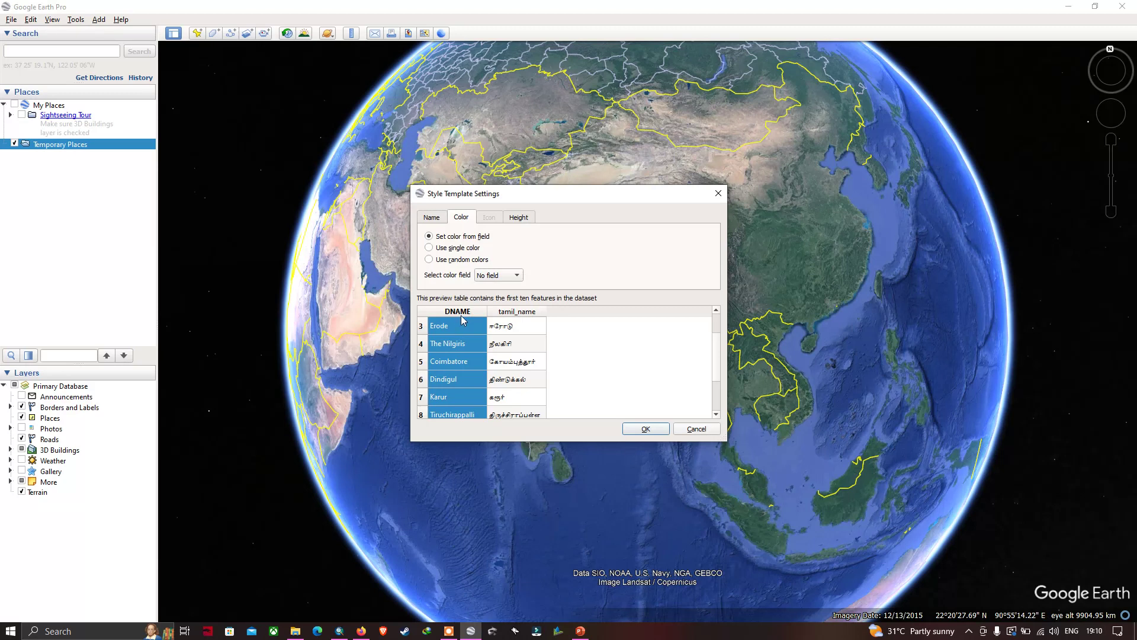
{"action": "left_click", "coordinate": [501, 276]}
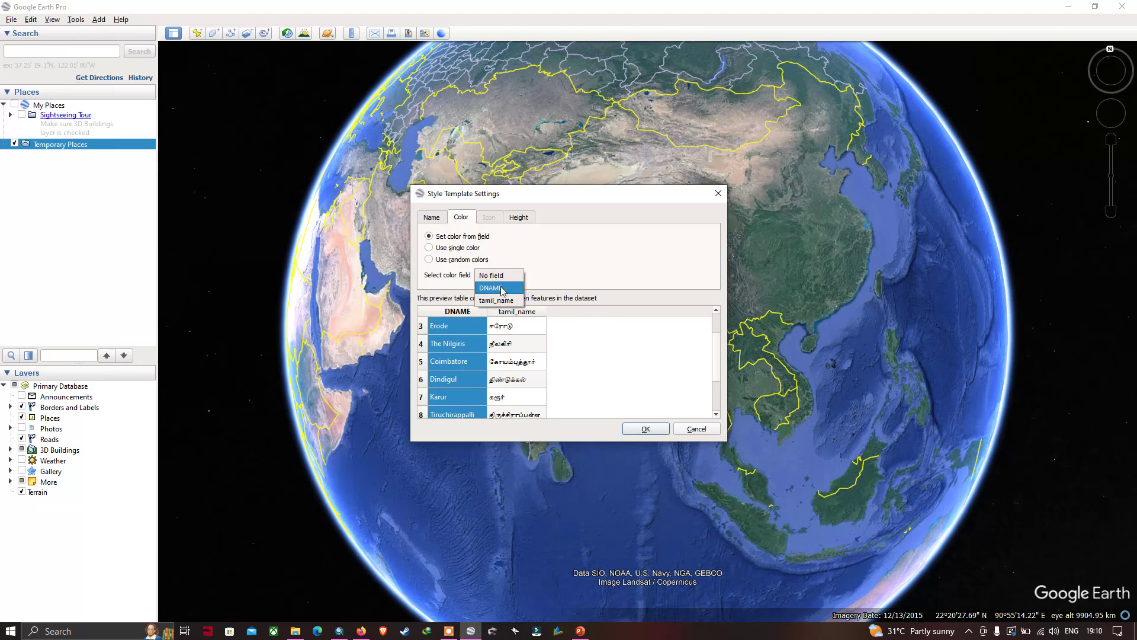
{"action": "left_click", "coordinate": [502, 288]}
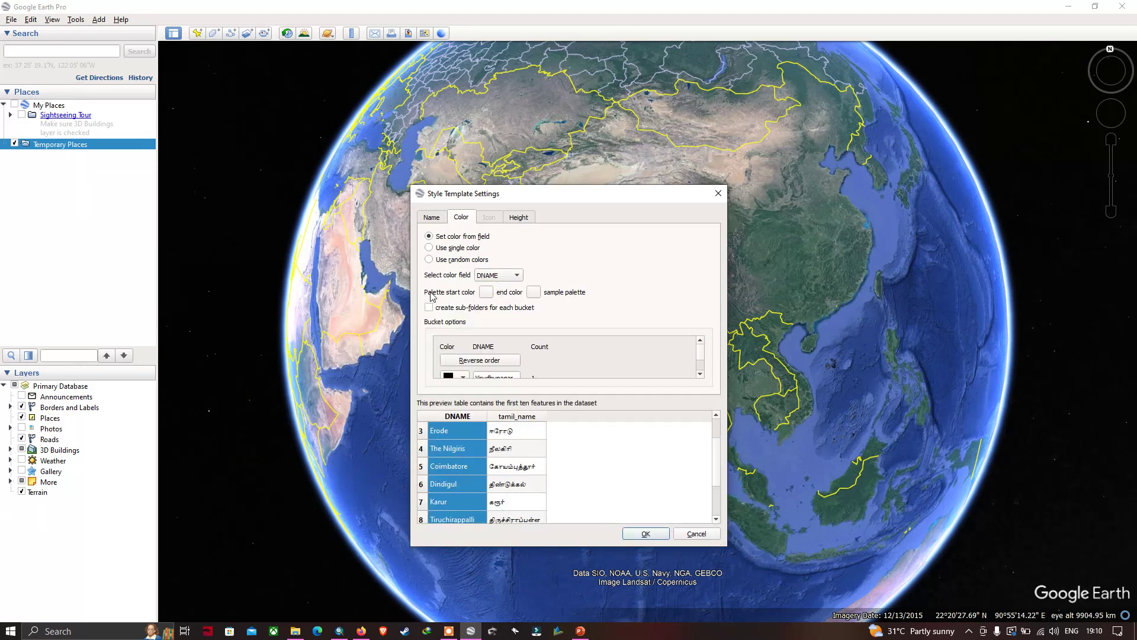
Set the palette start colour to orange and the end colour to green.
{"action": "left_click", "coordinate": [486, 292]}
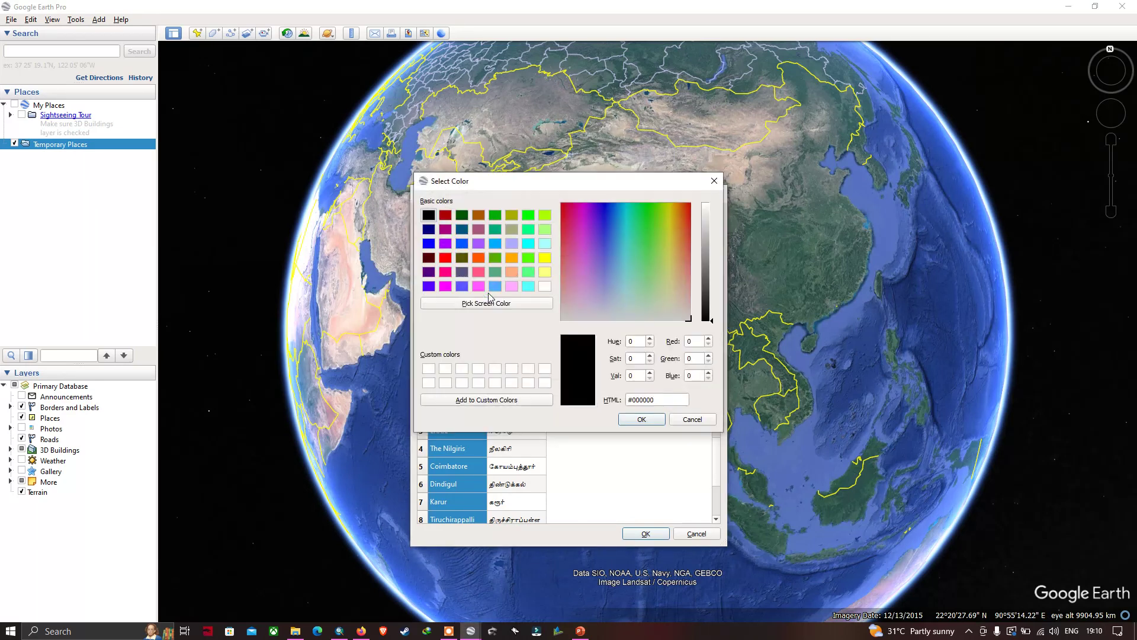
{"action": "left_click", "coordinate": [478, 257]}
{"action": "left_click", "coordinate": [635, 419]}
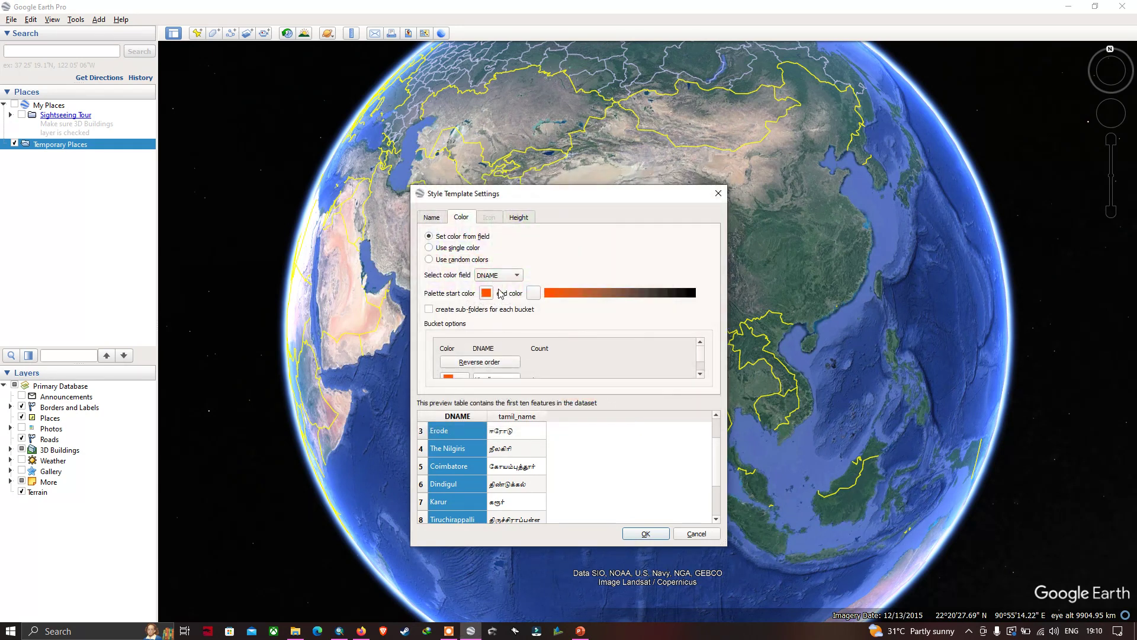
{"action": "left_click", "coordinate": [532, 294]}
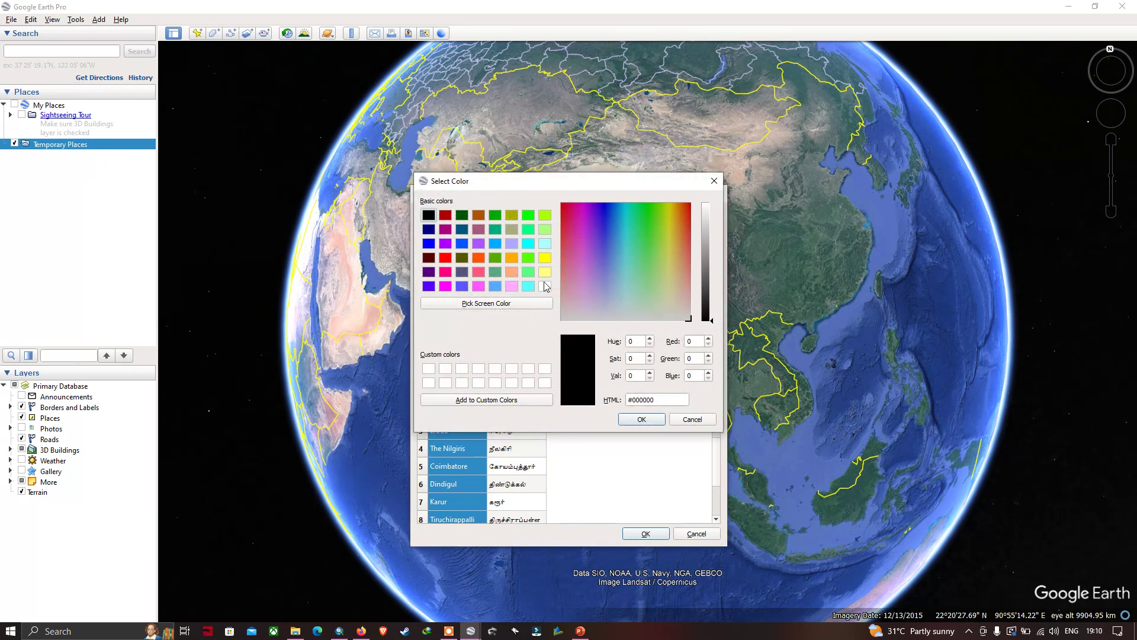
{"action": "left_click", "coordinate": [531, 259]}
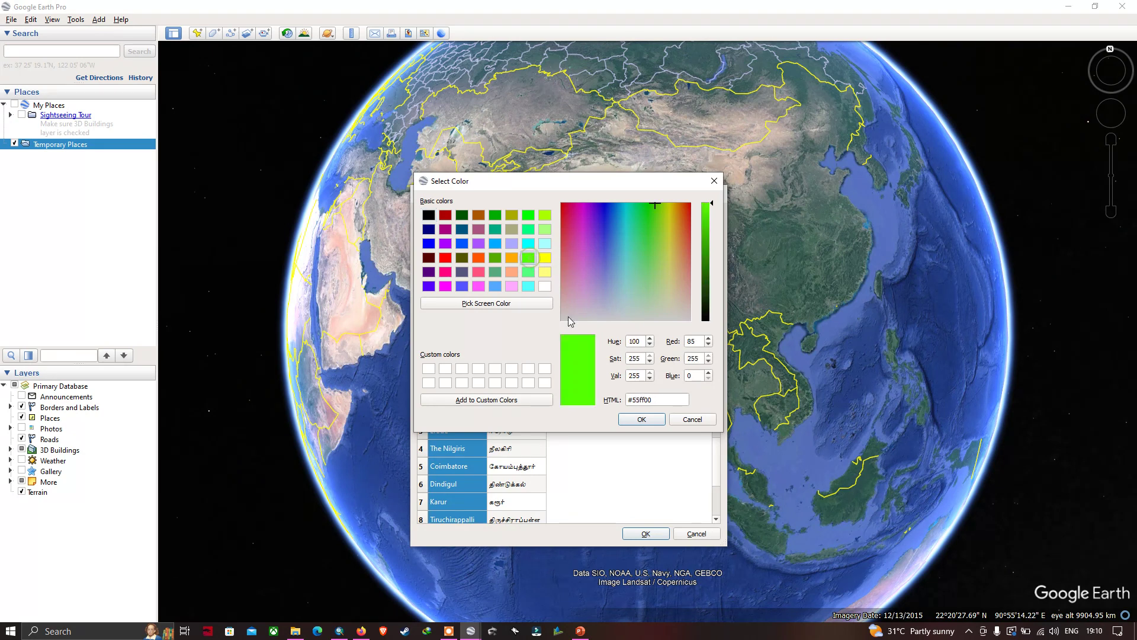
{"action": "left_click", "coordinate": [644, 419]}
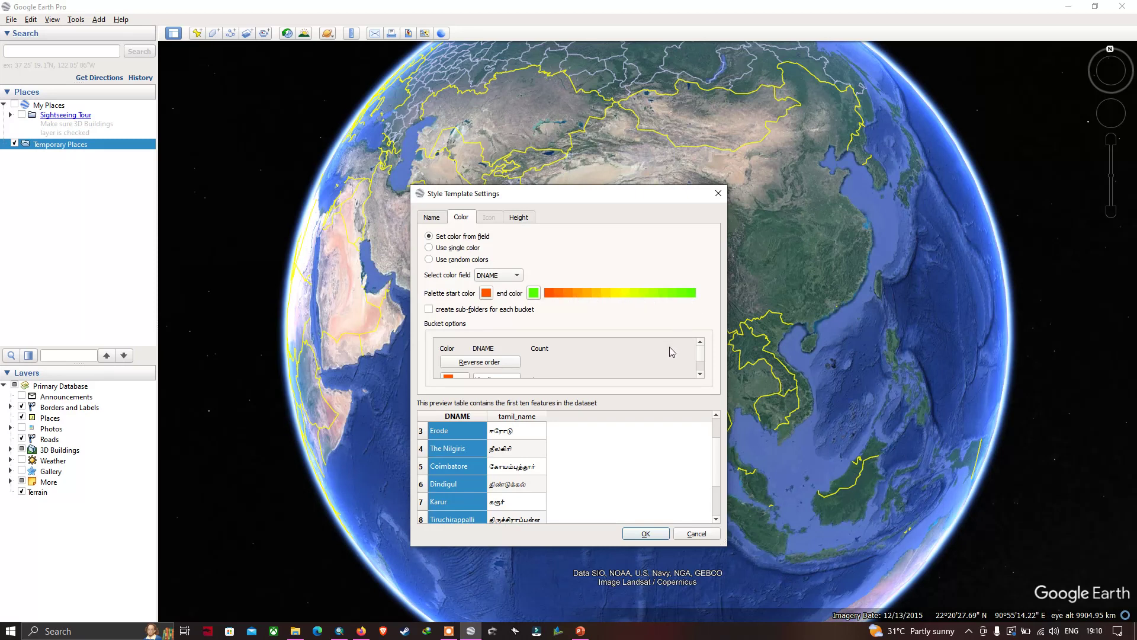
Enlarge the Style Template Settings dialog and review the DNAME colour buckets.
{"action": "scroll", "coordinate": [669, 346], "scroll_direction": "down", "scroll_amount": 2}
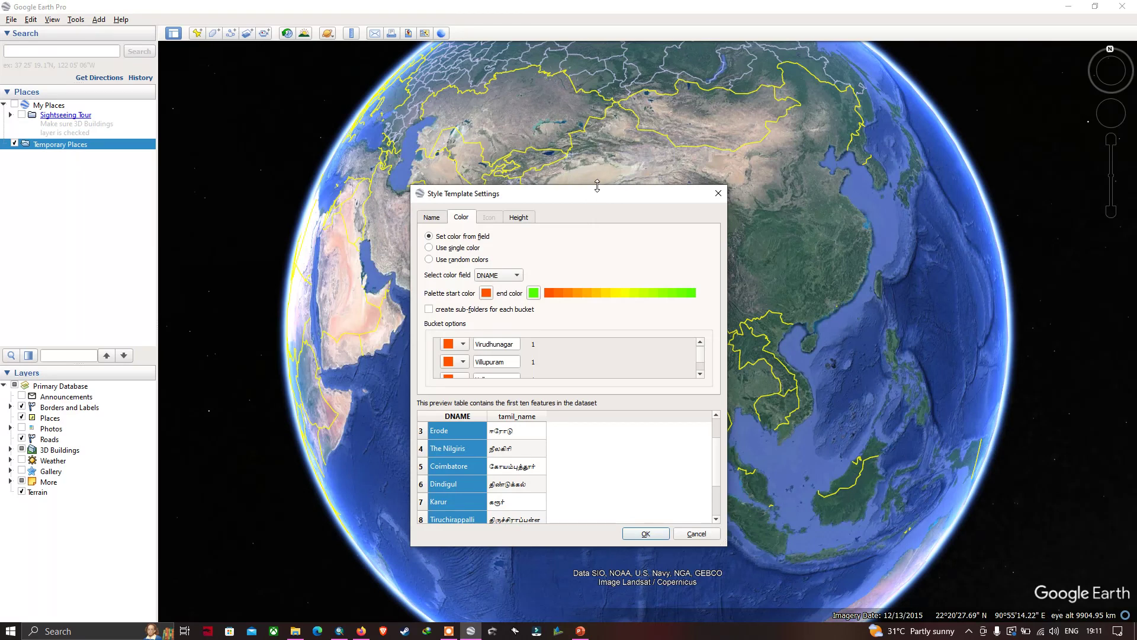
{"action": "left_click_drag", "start_coordinate": [597, 186], "coordinate": [597, 58]}
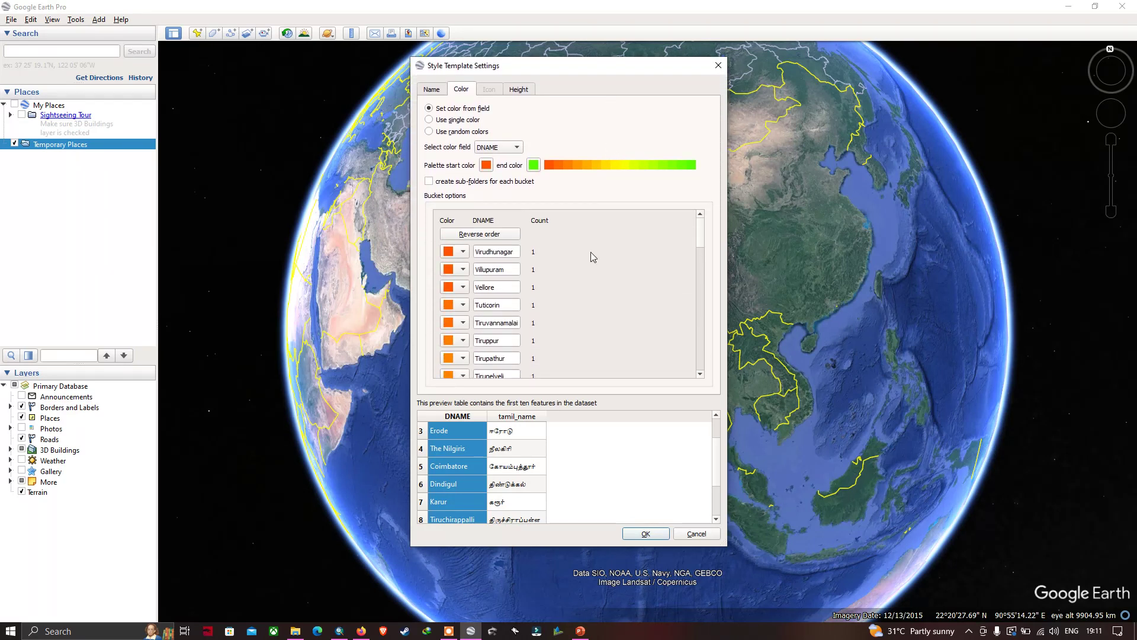
{"action": "scroll", "coordinate": [591, 251], "scroll_direction": "down", "scroll_amount": 5}
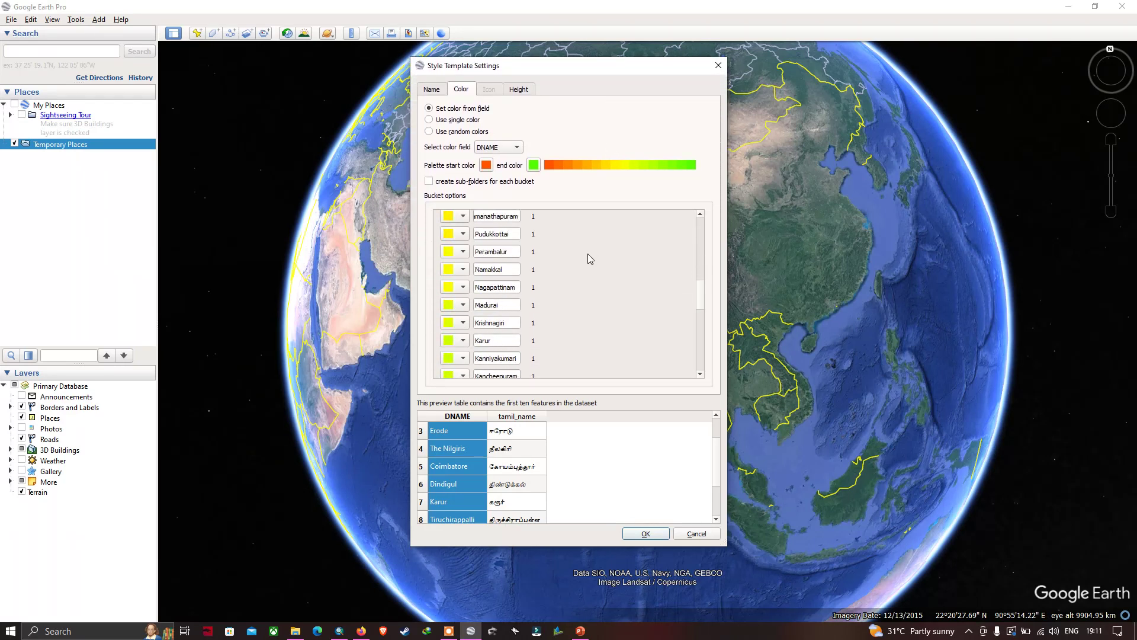
{"action": "scroll", "coordinate": [588, 256], "scroll_direction": "down", "scroll_amount": 4}
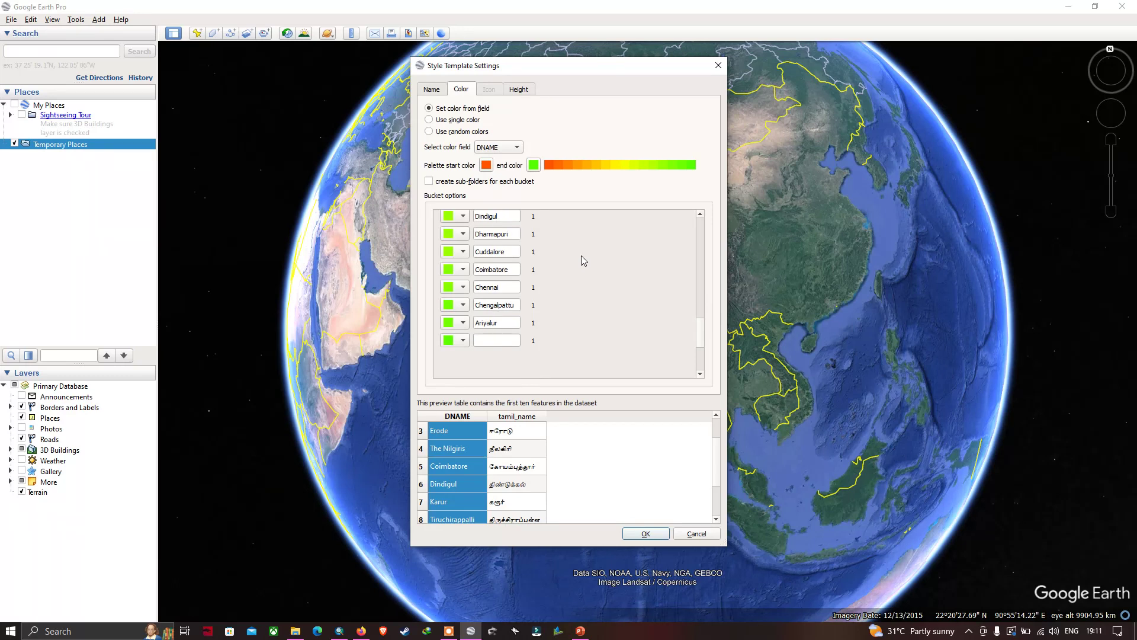
{"action": "scroll", "coordinate": [582, 264], "scroll_direction": "up", "scroll_amount": 2}
{"action": "scroll", "coordinate": [590, 295], "scroll_direction": "up", "scroll_amount": 2}
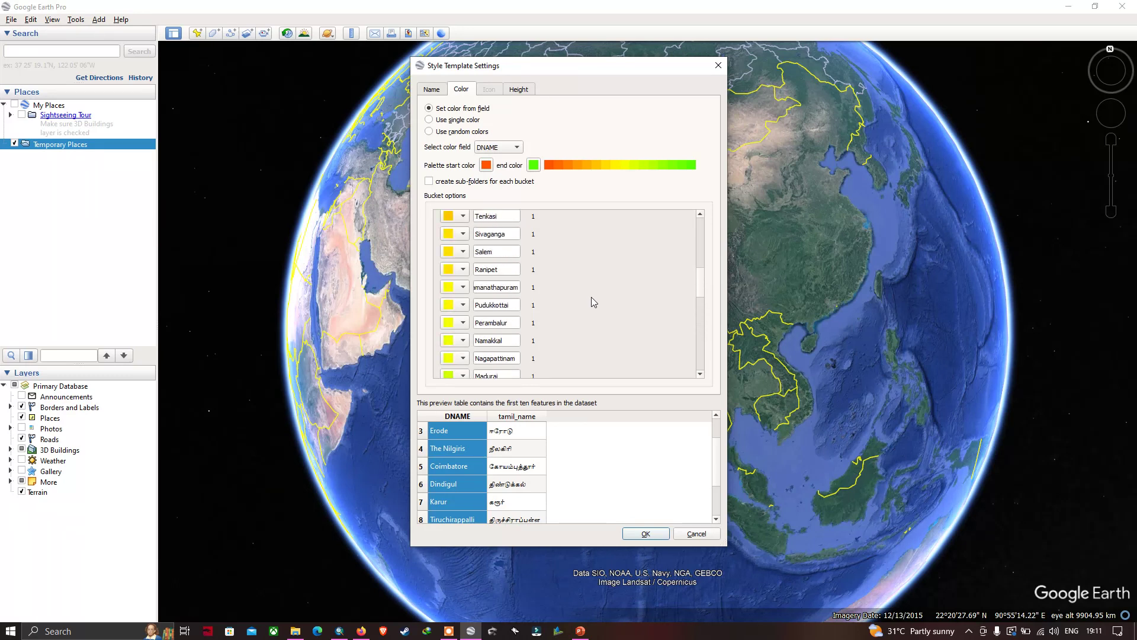
{"action": "scroll", "coordinate": [591, 297], "scroll_direction": "up", "scroll_amount": 5}
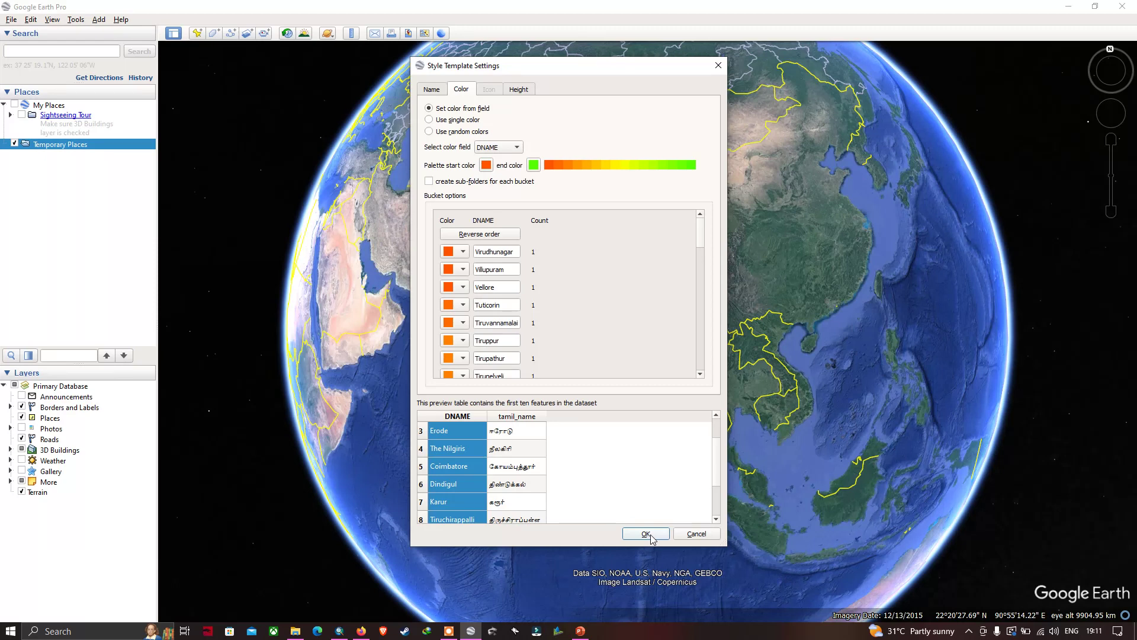
Accept the template settings and save the style template as Tamil_nadu.
{"action": "left_click", "coordinate": [519, 90]}
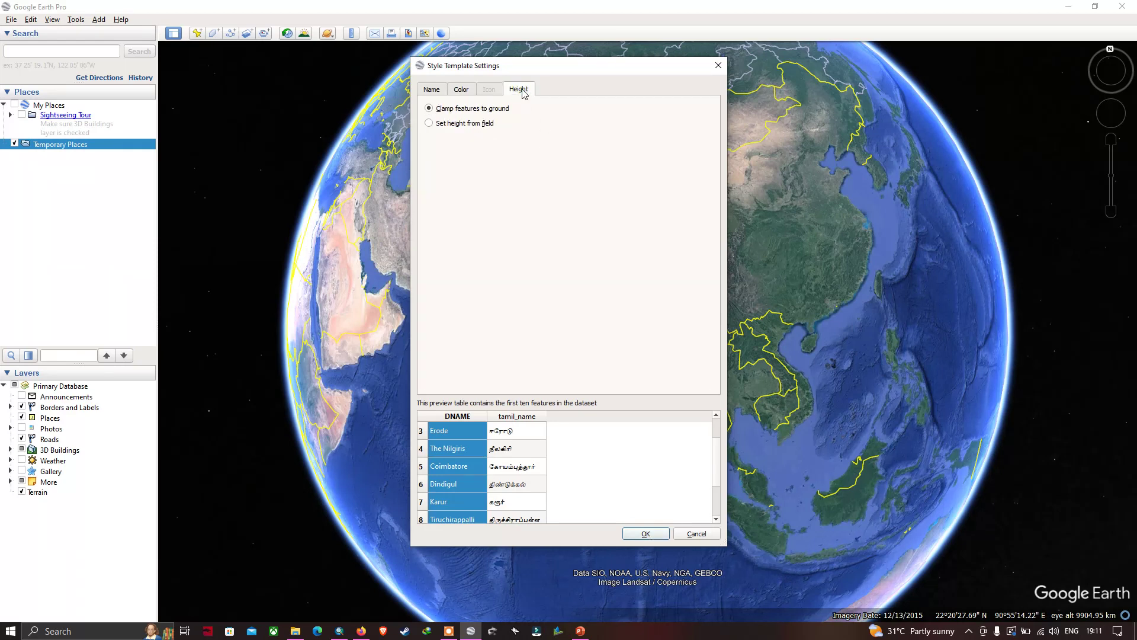
{"action": "left_click", "coordinate": [461, 90]}
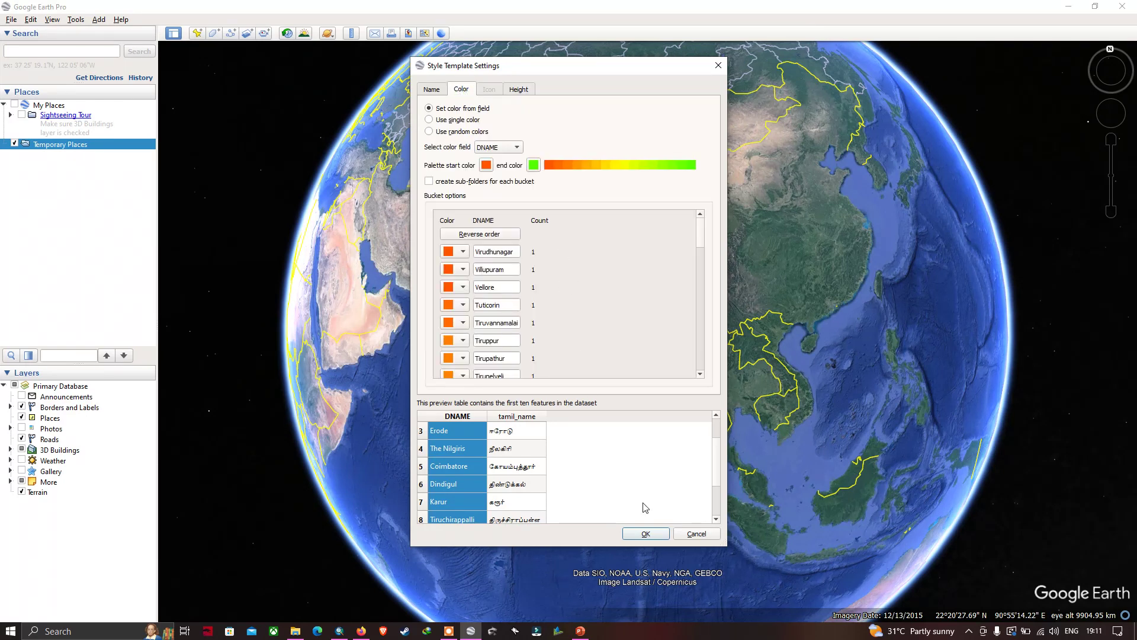
{"action": "left_click", "coordinate": [646, 534]}
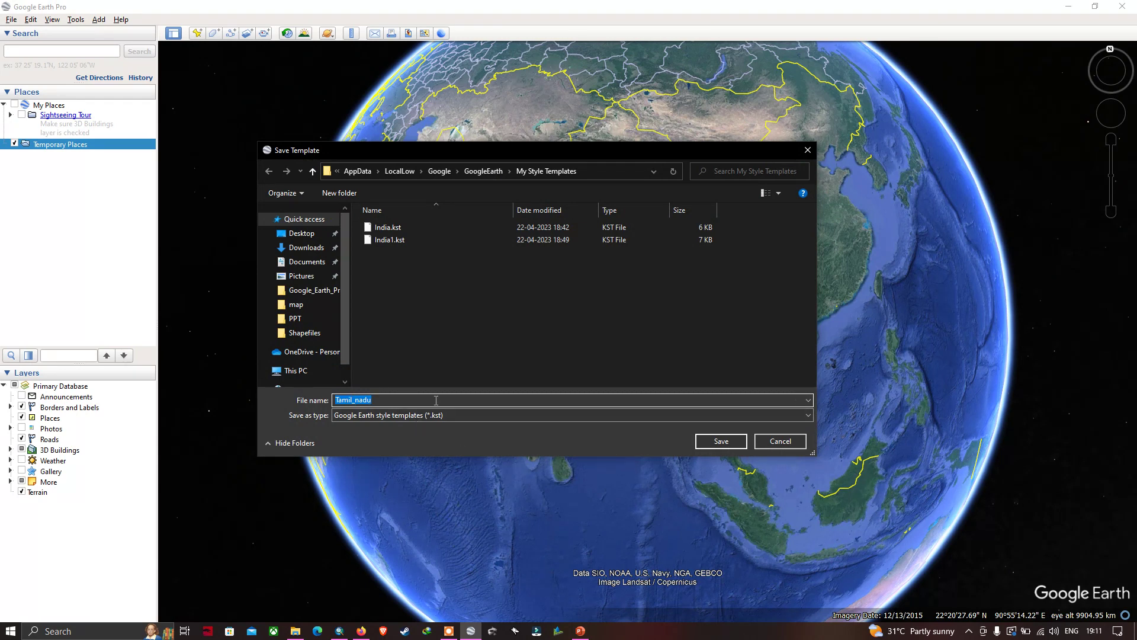
{"action": "left_click", "coordinate": [720, 442]}
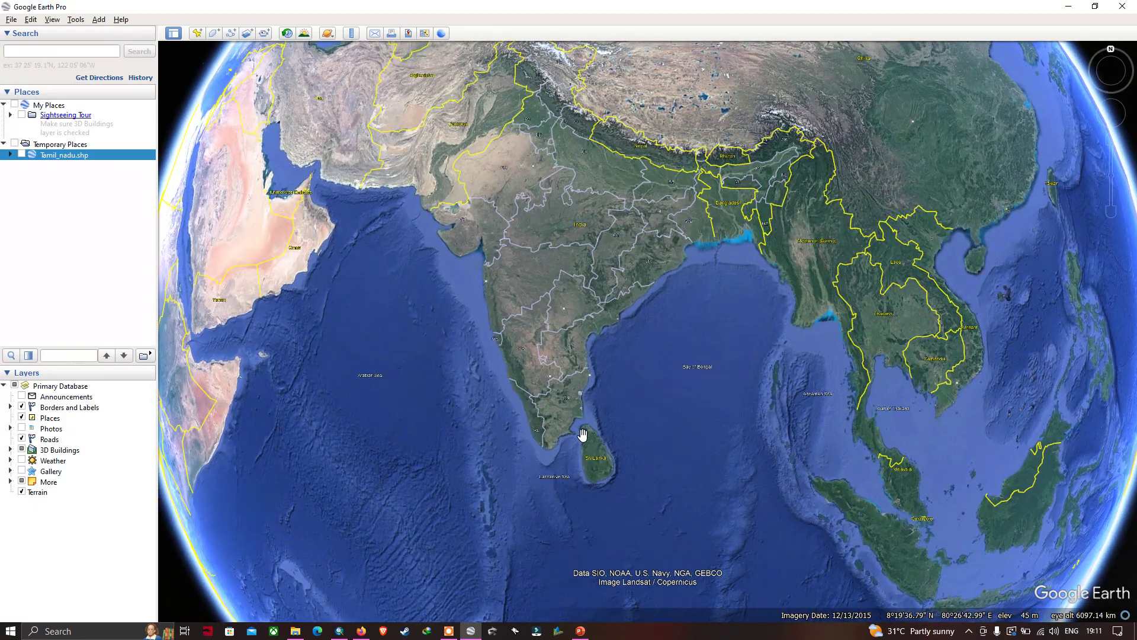
Turn on the Tamil_nadu.shp layer in Temporary Places and zoom in on Tamil Nadu.
{"action": "scroll", "coordinate": [569, 432], "scroll_direction": "up", "scroll_amount": 3}
{"action": "scroll", "coordinate": [562, 429], "scroll_direction": "down", "scroll_amount": 2}
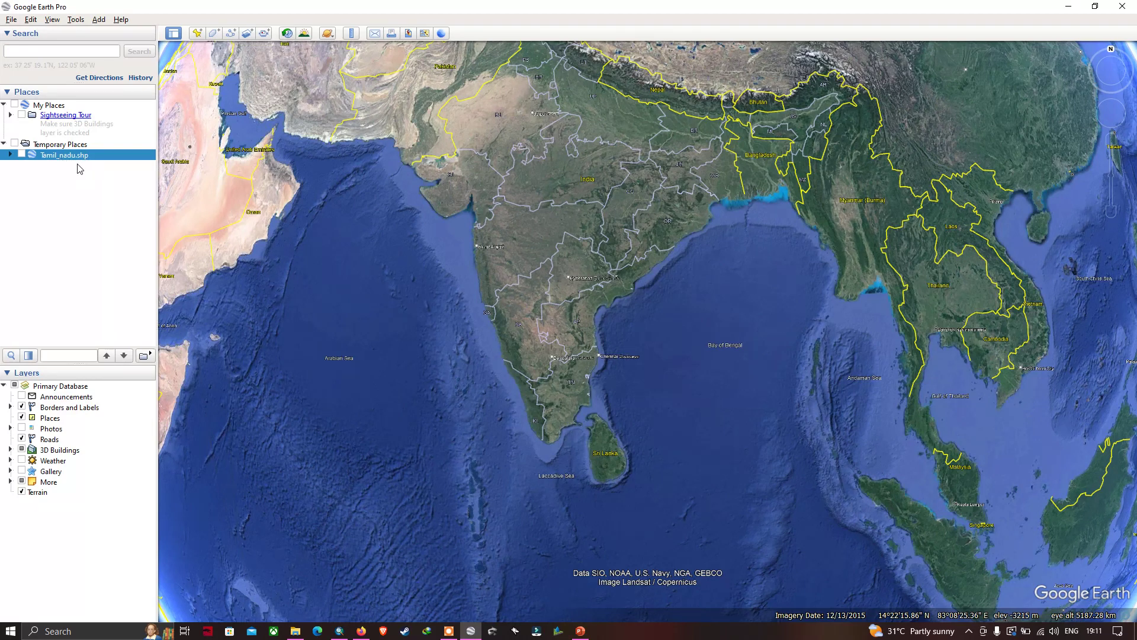
{"action": "left_click", "coordinate": [22, 155]}
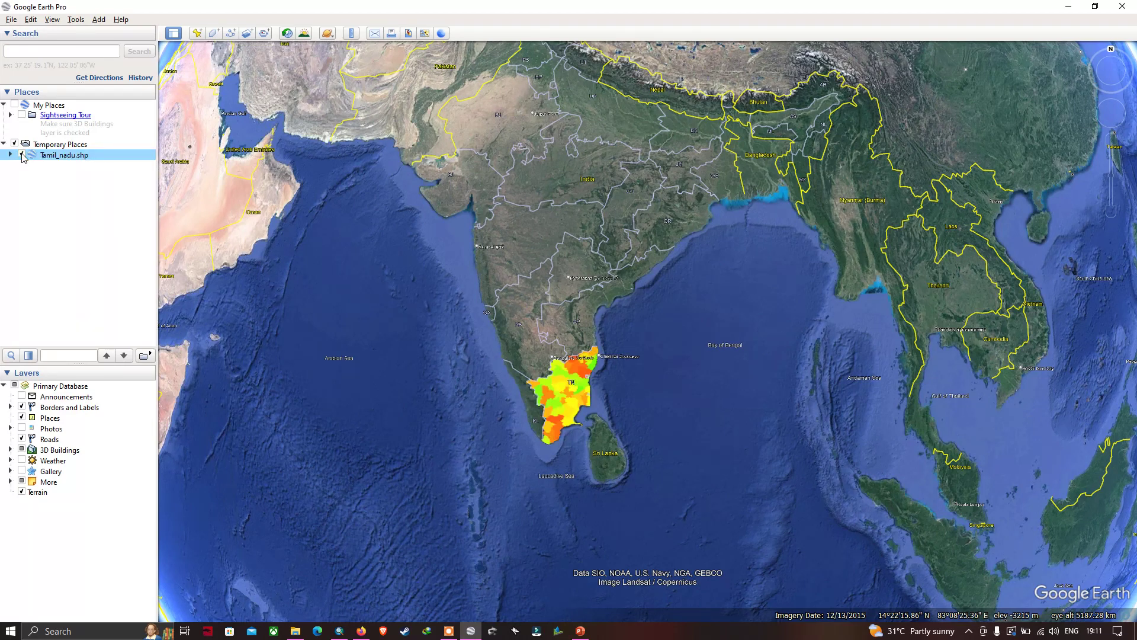
{"action": "double_click", "coordinate": [567, 399]}
{"action": "double_click", "coordinate": [567, 399]}
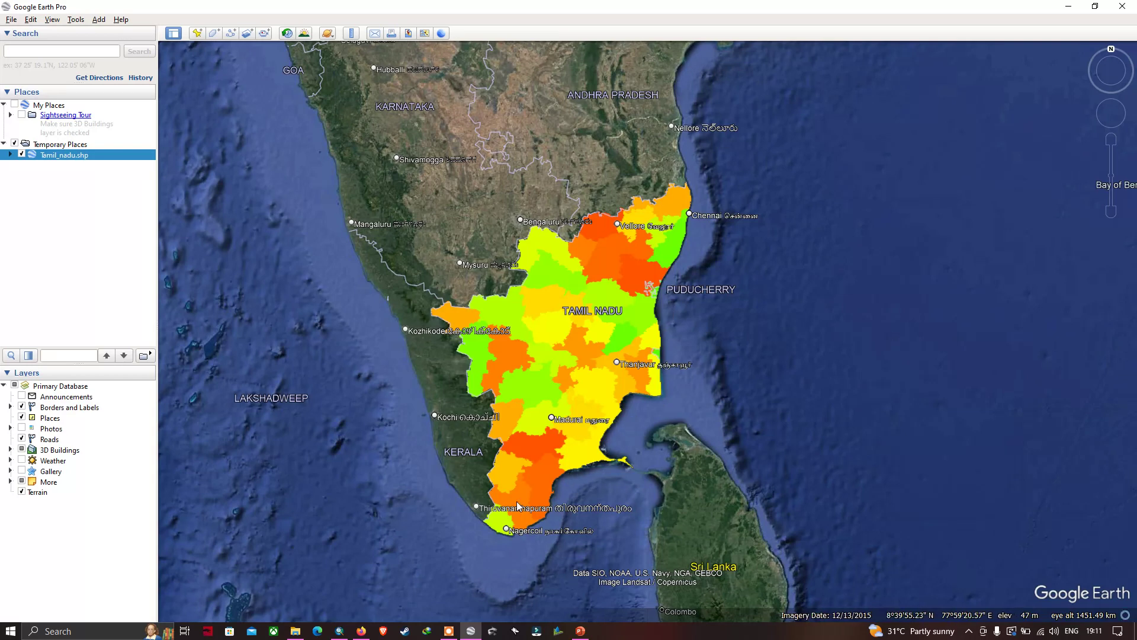
Zoom and pan to frame the coloured districts around Chennai and Kanchipuram.
{"action": "scroll", "coordinate": [527, 415], "scroll_direction": "up", "scroll_amount": 1}
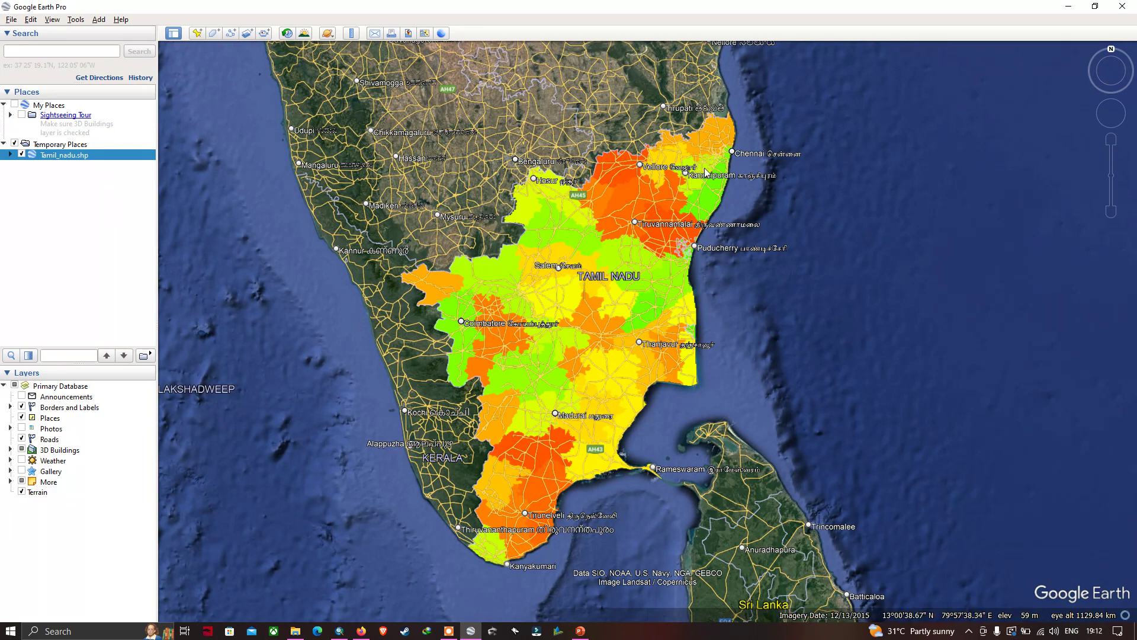
{"action": "scroll", "coordinate": [705, 159], "scroll_direction": "up", "scroll_amount": 2}
{"action": "scroll", "coordinate": [716, 177], "scroll_direction": "up", "scroll_amount": 2}
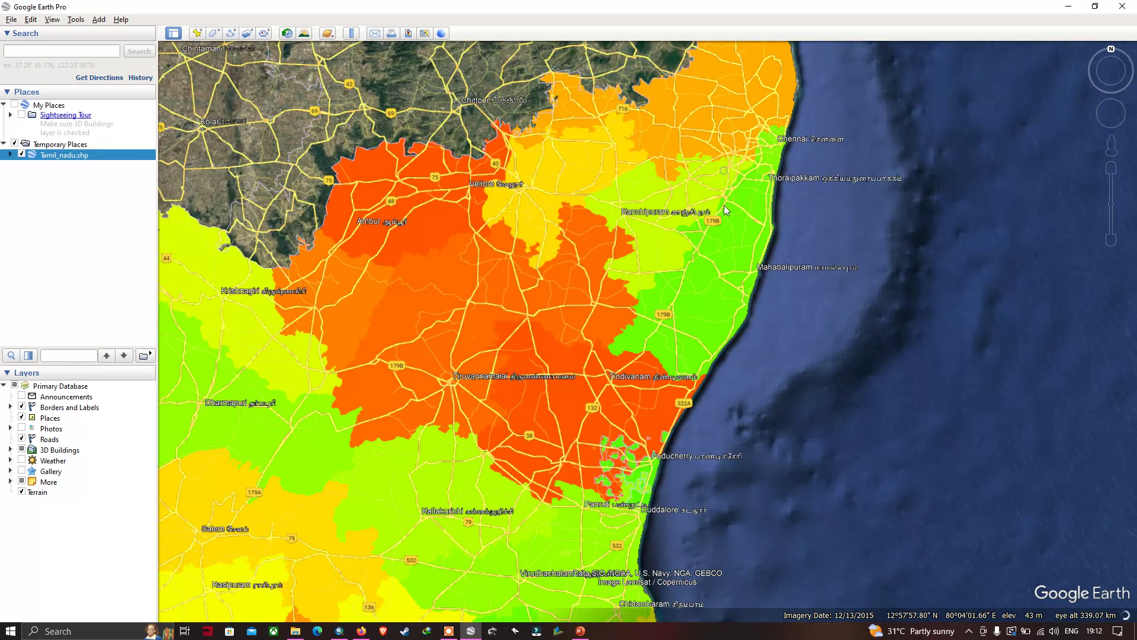
{"action": "left_click_drag", "start_coordinate": [717, 196], "coordinate": [684, 227]}
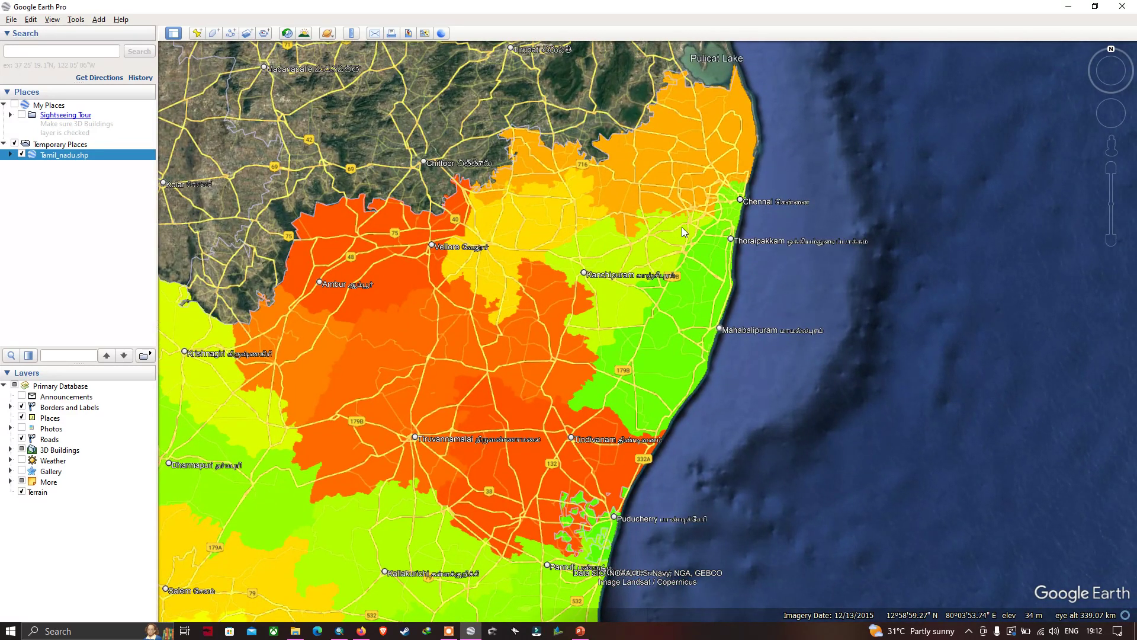
{"action": "left_click_drag", "start_coordinate": [618, 293], "coordinate": [581, 279]}
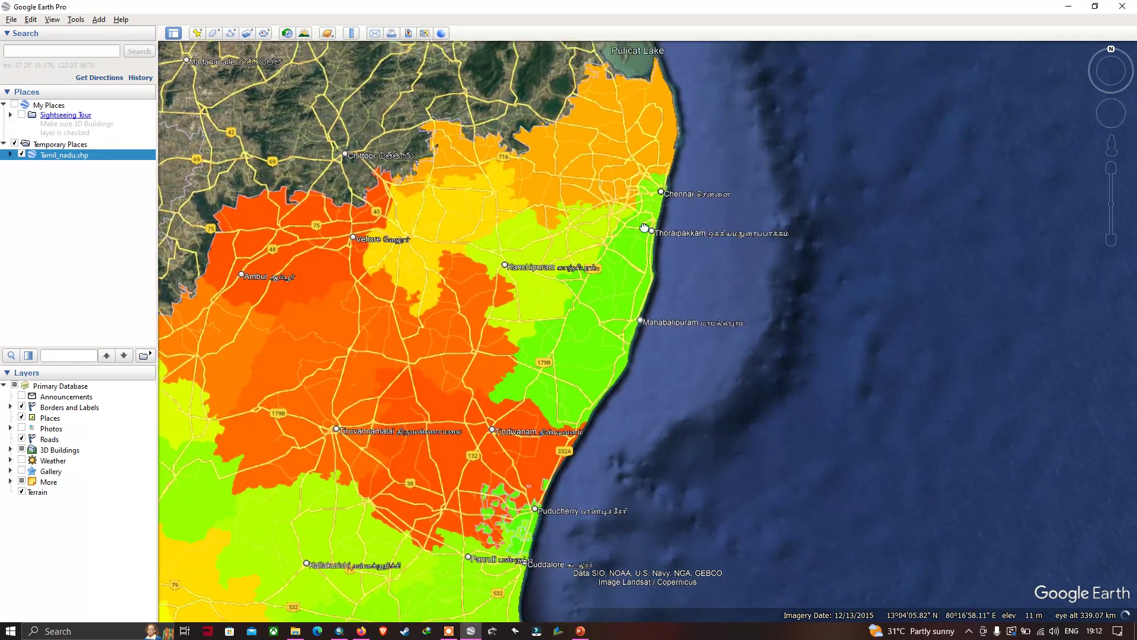
{"action": "scroll", "coordinate": [636, 238], "scroll_direction": "up", "scroll_amount": 3}
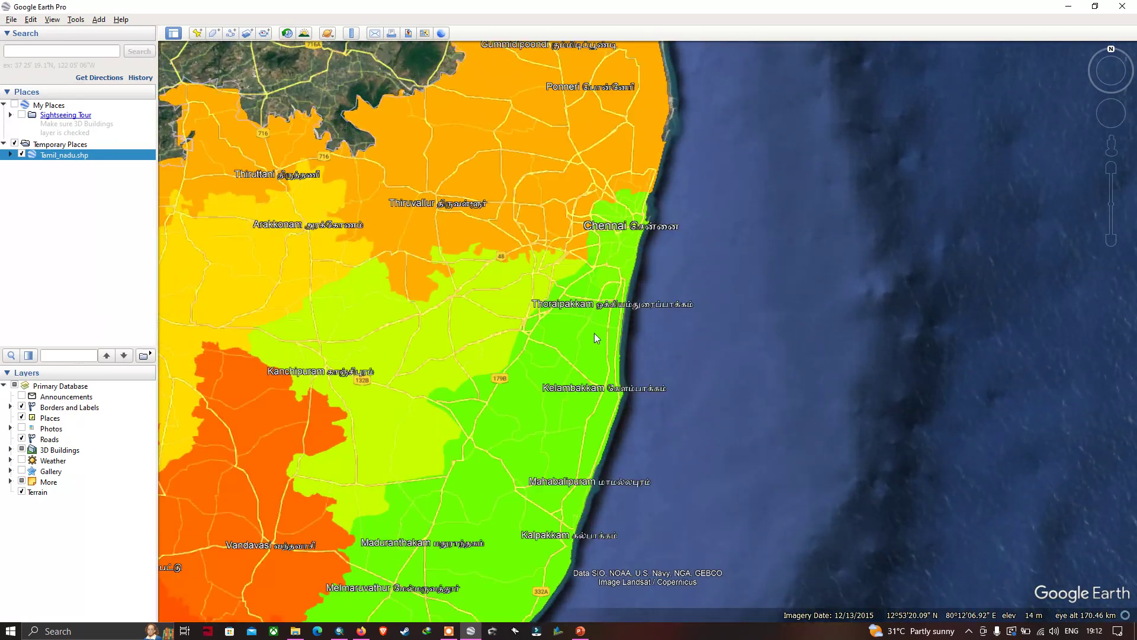
{"action": "left_click_drag", "start_coordinate": [531, 399], "coordinate": [542, 386]}
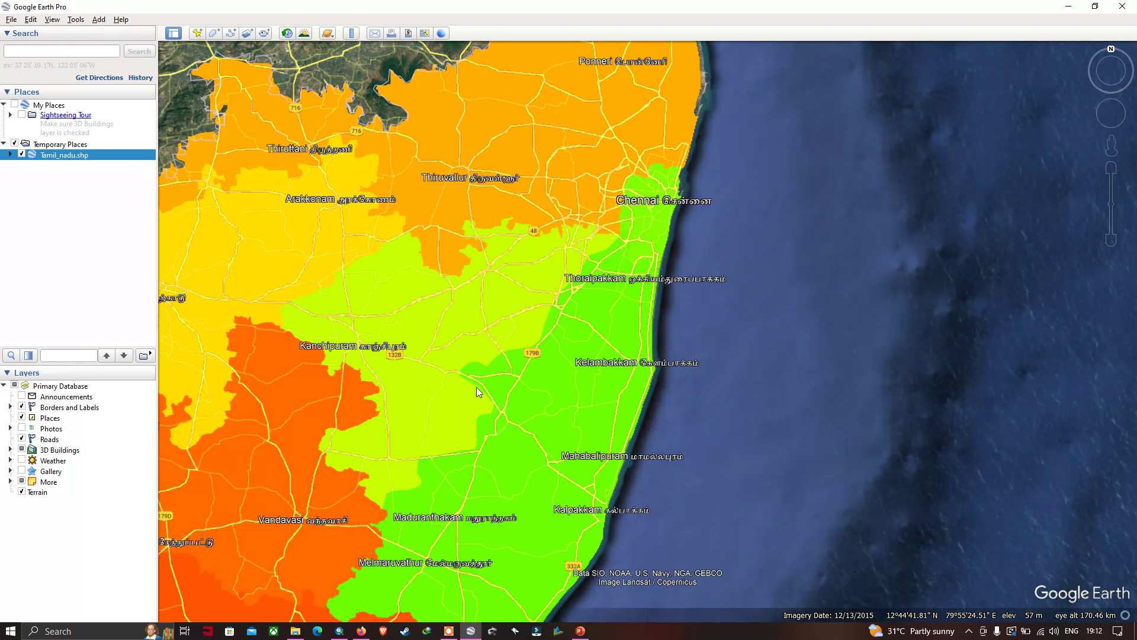
Open the balloons for Chengalpattu, Chennai and Tiruvannamalai districts, then zoom out.
{"action": "left_click", "coordinate": [555, 381]}
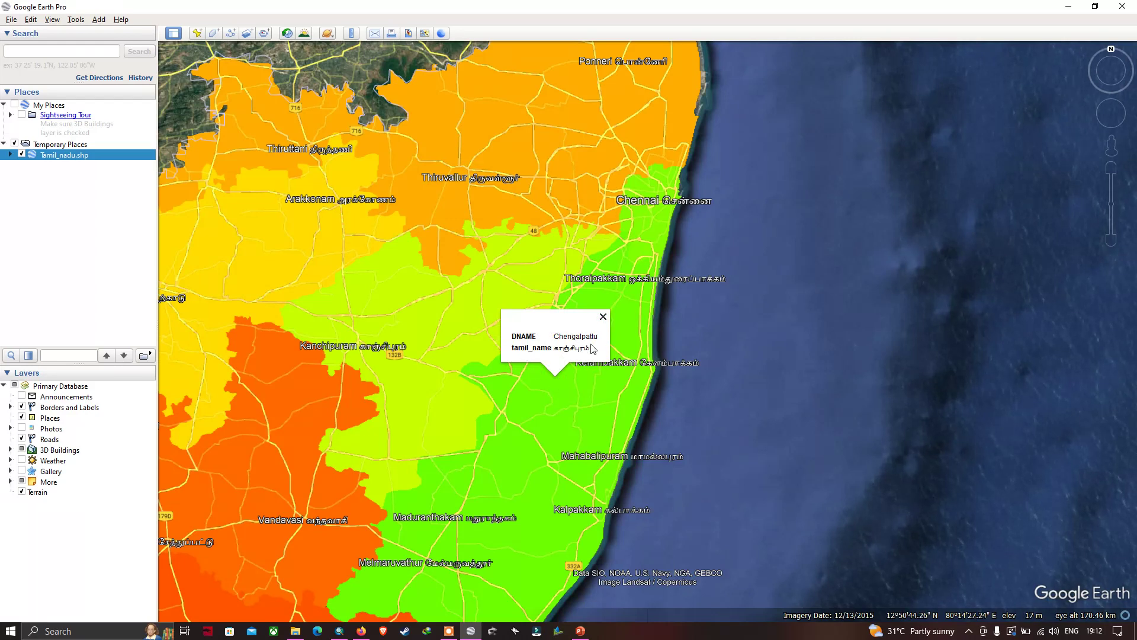
{"action": "left_click", "coordinate": [662, 212]}
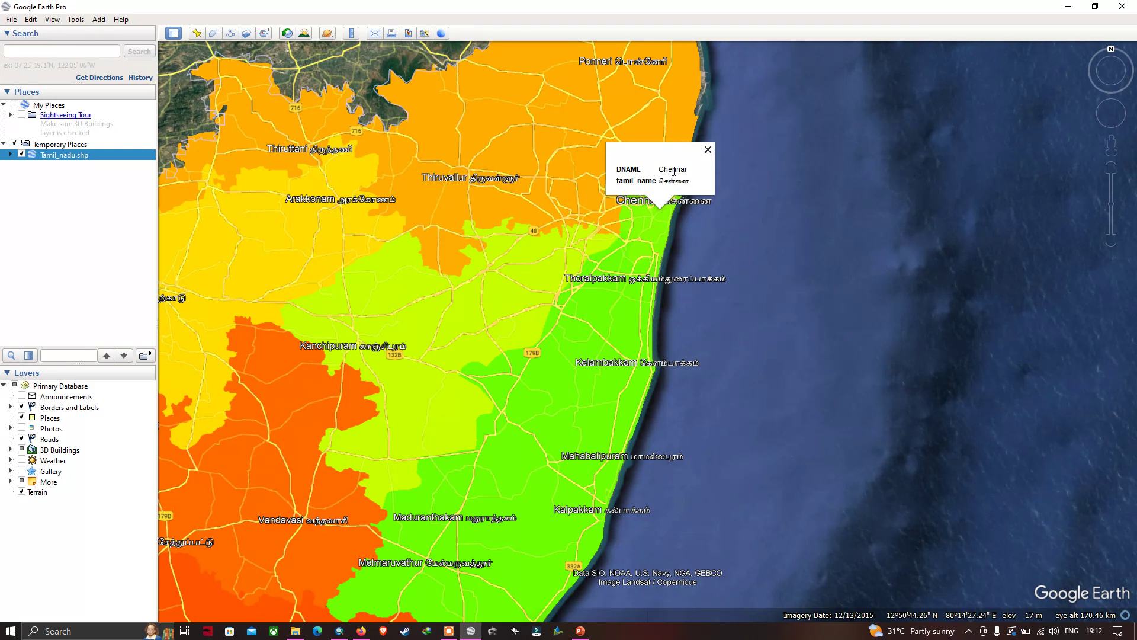
{"action": "left_click", "coordinate": [304, 416]}
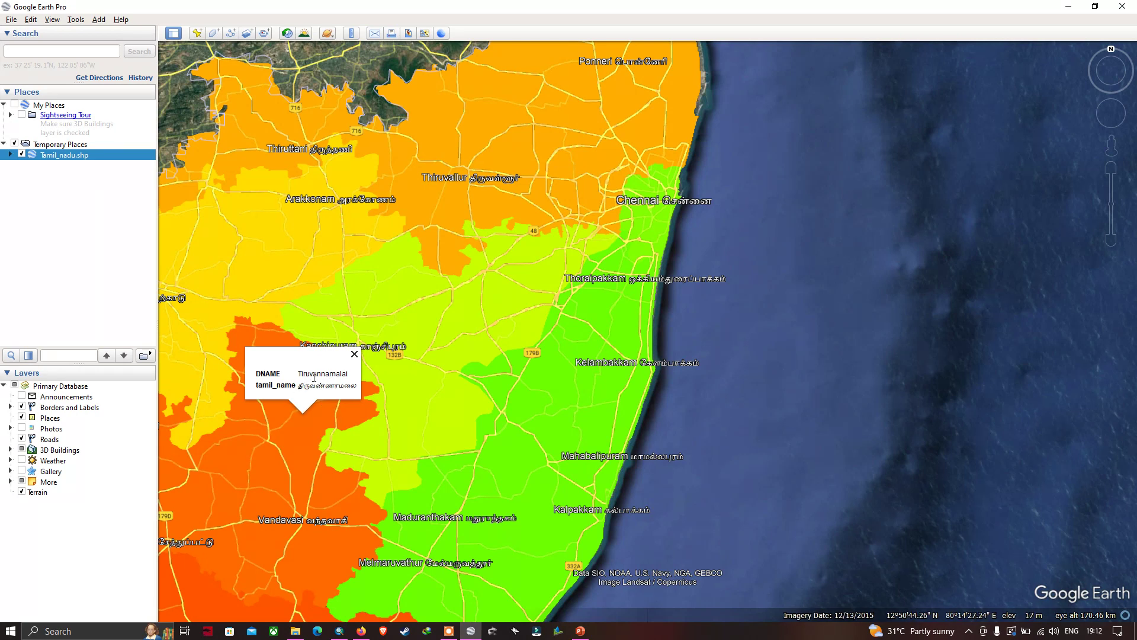
{"action": "scroll", "coordinate": [416, 374], "scroll_direction": "down", "scroll_amount": 3}
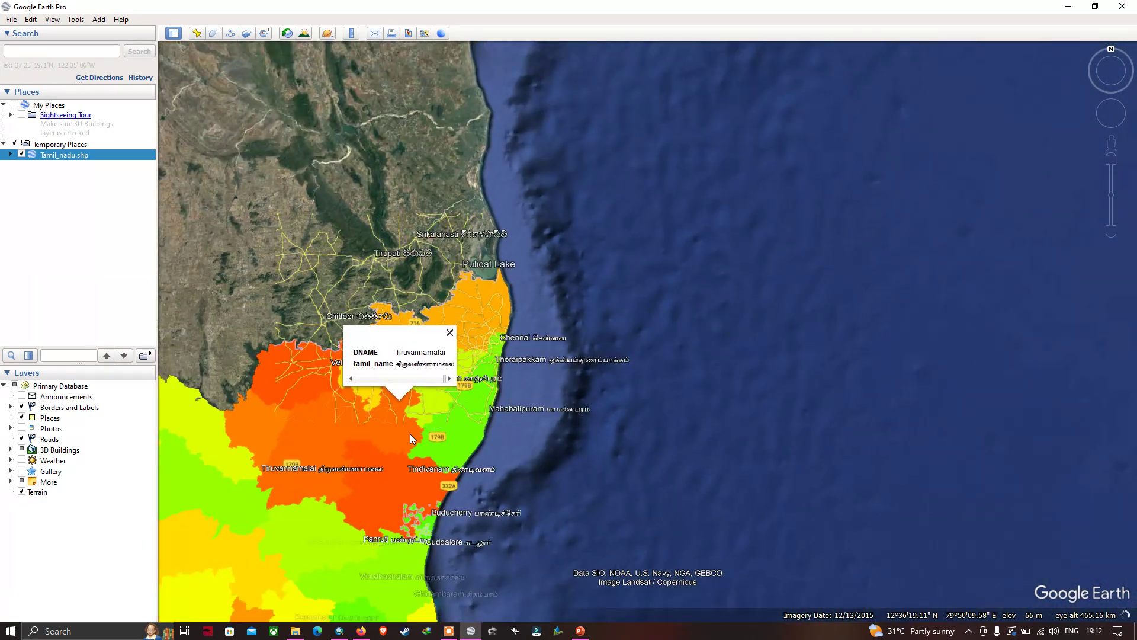
{"action": "scroll", "coordinate": [353, 453], "scroll_direction": "down", "scroll_amount": 2}
{"action": "scroll", "coordinate": [349, 456], "scroll_direction": "down", "scroll_amount": 1}
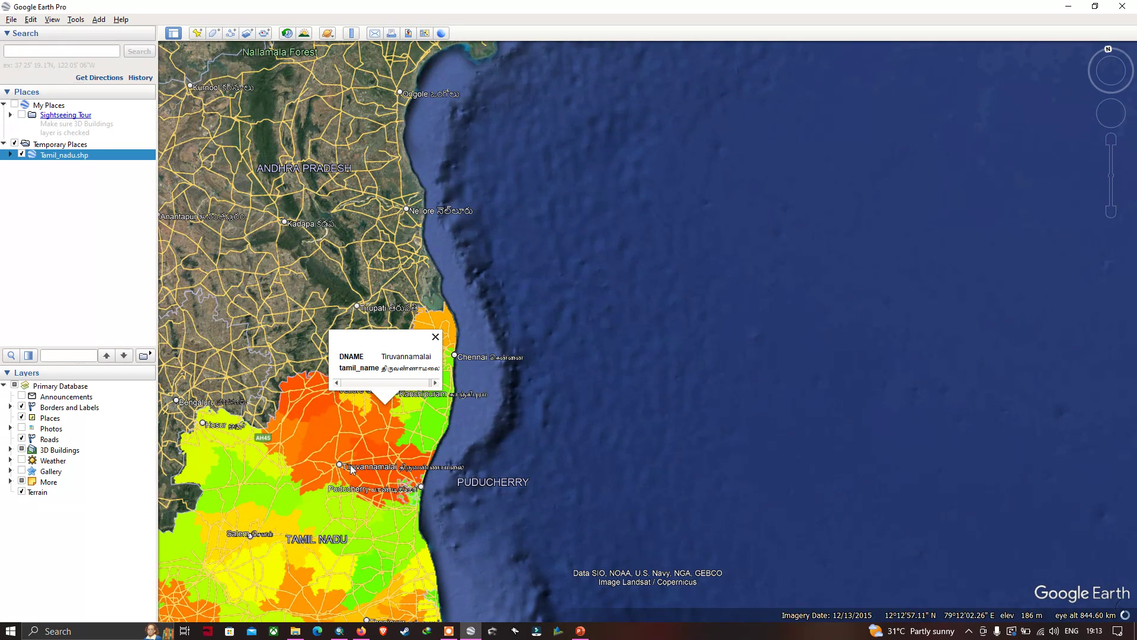
Pan the map to show all Tamil Nadu districts, closing the Tiruvannamalai balloon.
{"action": "left_click_drag", "start_coordinate": [351, 470], "coordinate": [641, 186]}
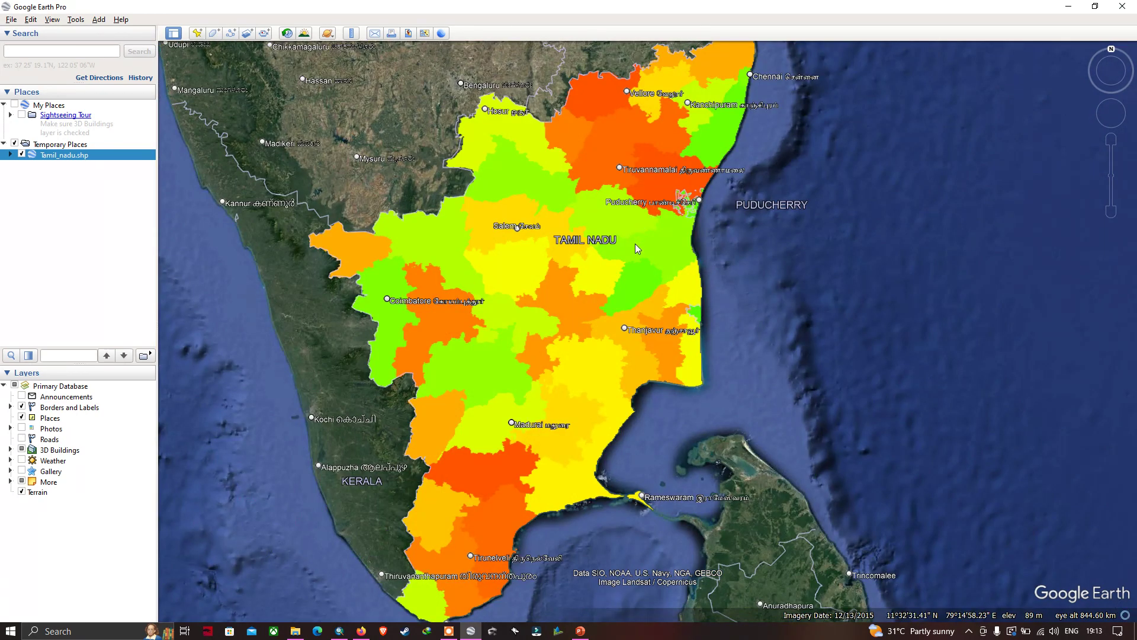